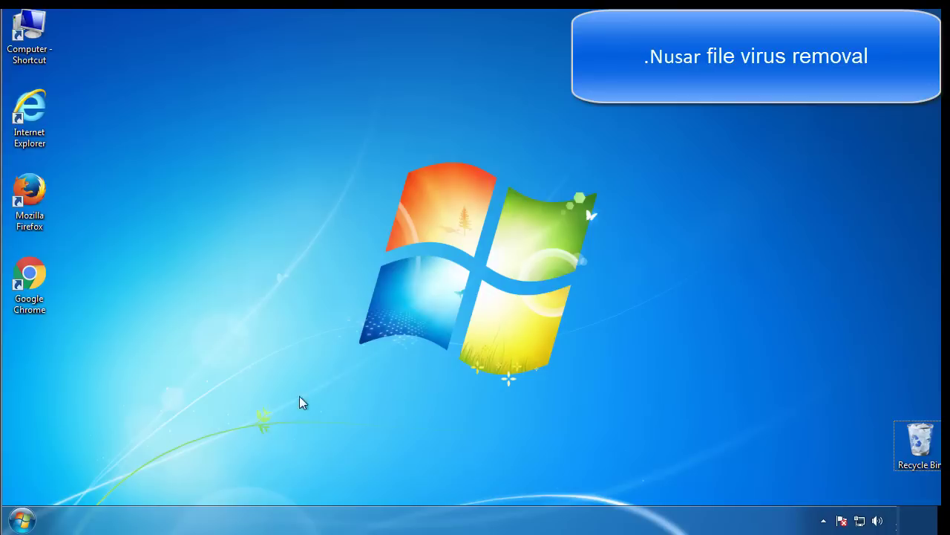
# Launch msconfig and enable Safe boot (Minimal) on the Boot tab, then confirm with OK.
pyautogui.click(22, 519)
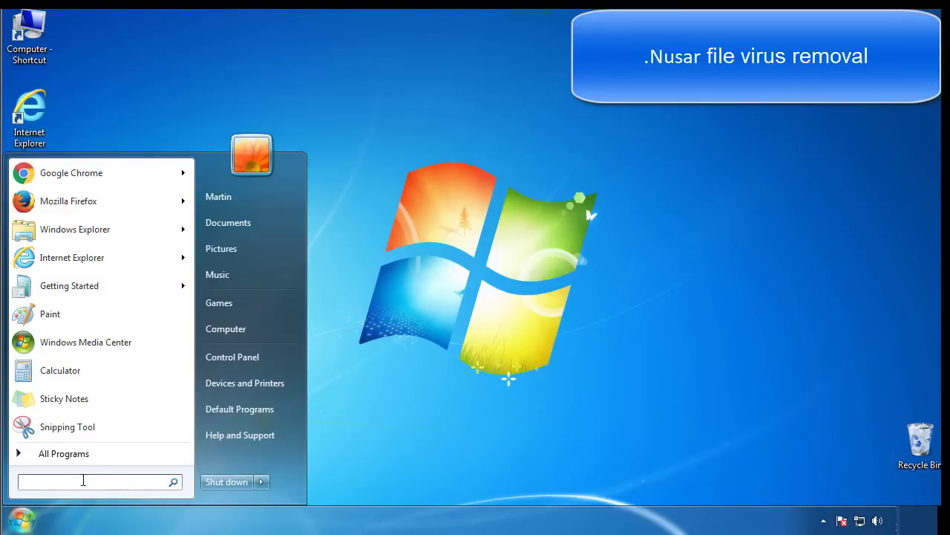
pyautogui.write('msconfig')
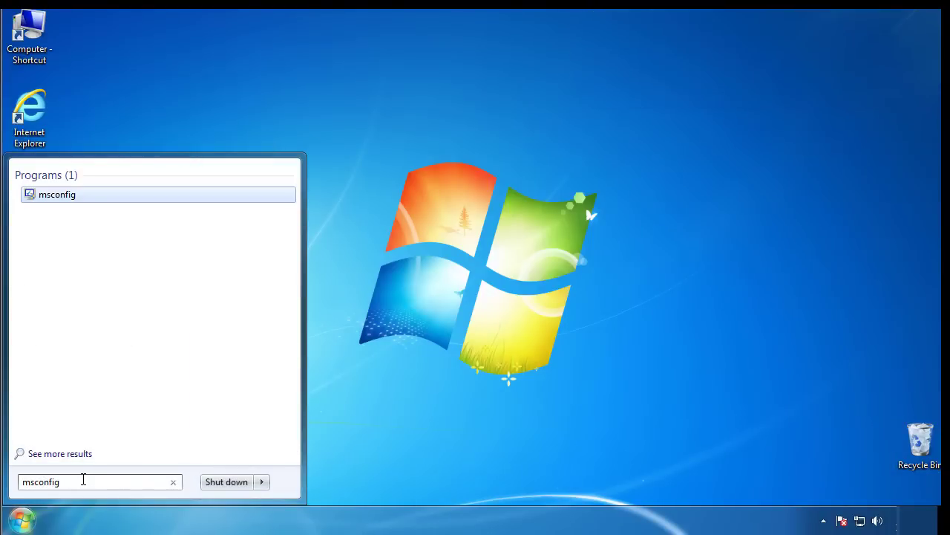
pyautogui.press('Return')
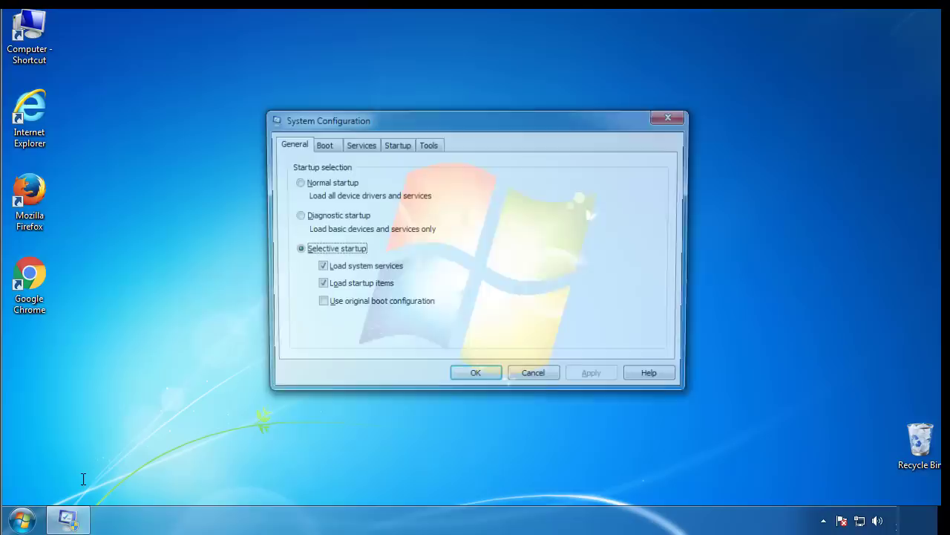
pyautogui.click(322, 144)
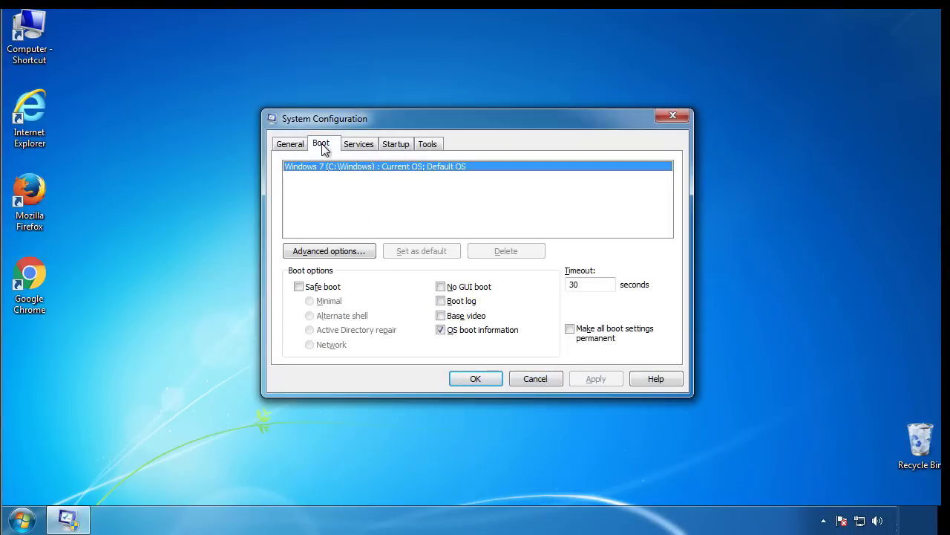
pyautogui.click(299, 287)
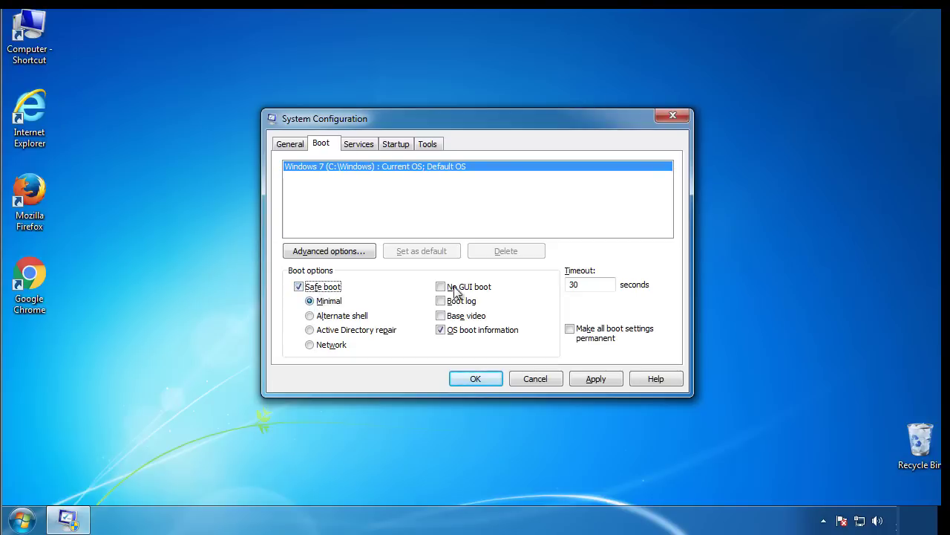
pyautogui.click(482, 379)
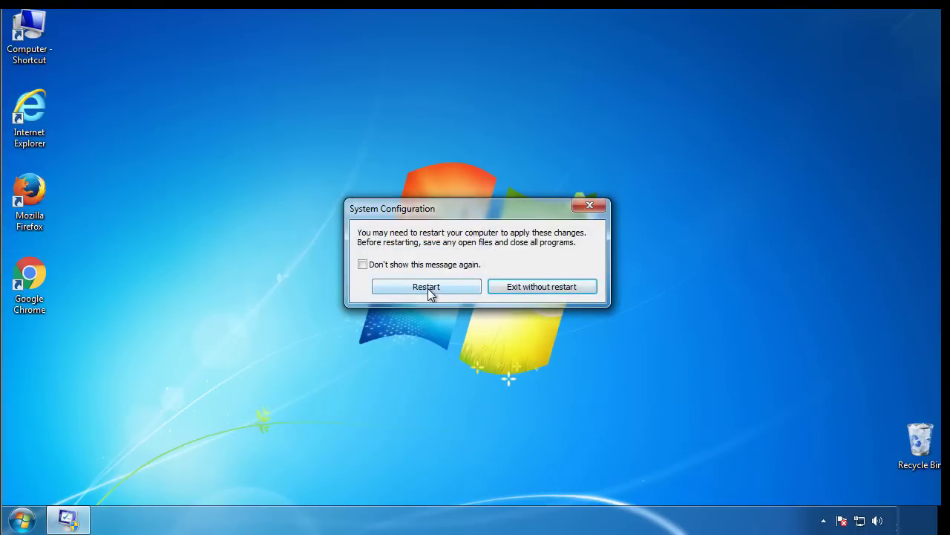
# Restart into Safe Mode and set Folder Options to show hidden files, folders, and drives.
pyautogui.click(428, 289)
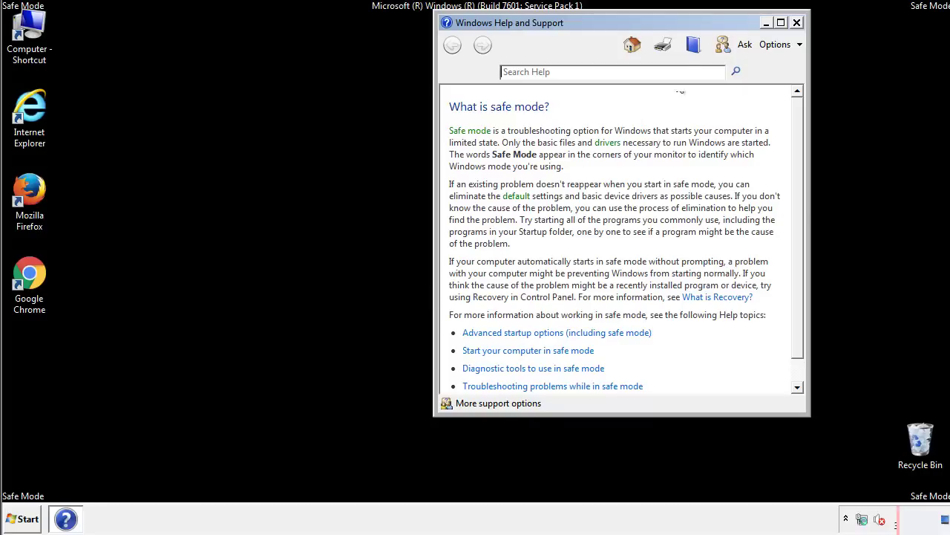
pyautogui.click(797, 22)
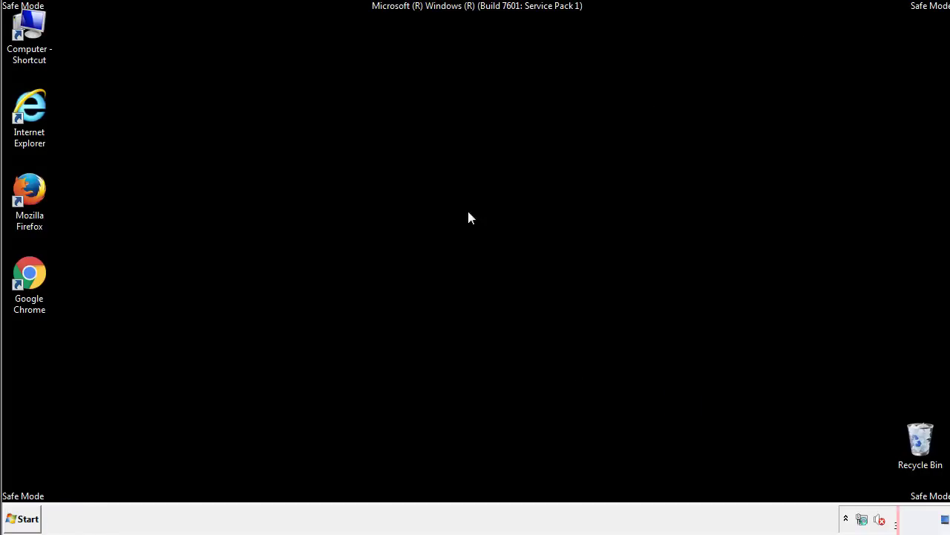
pyautogui.click(30, 517)
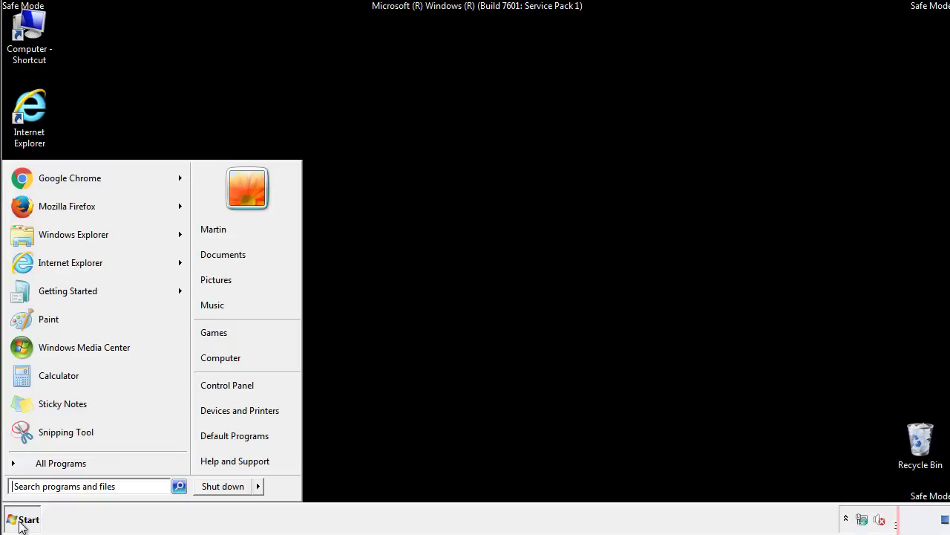
pyautogui.click(238, 382)
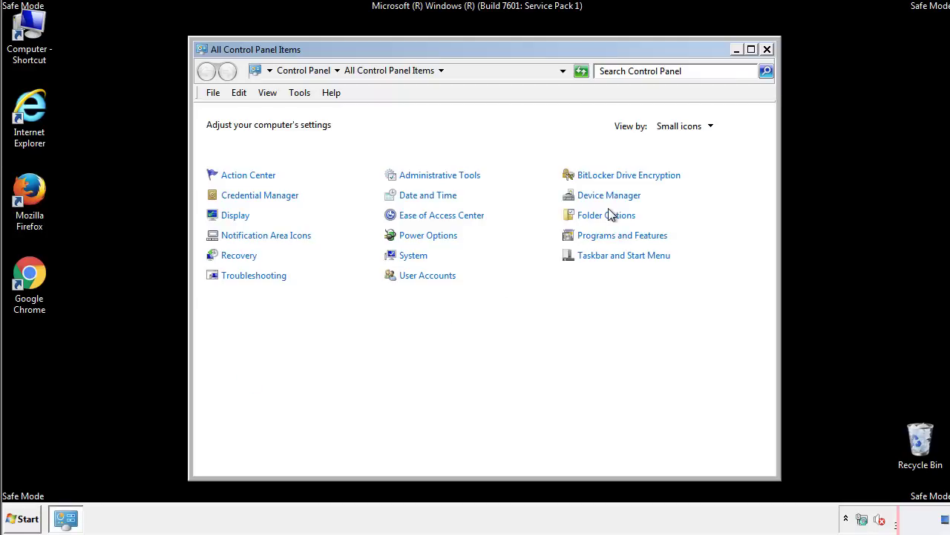
pyautogui.click(609, 216)
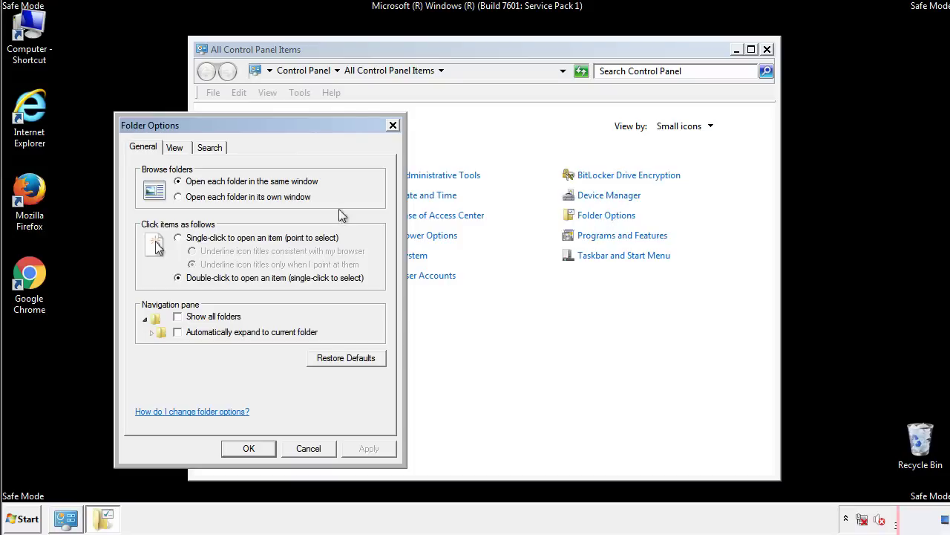
pyautogui.click(176, 148)
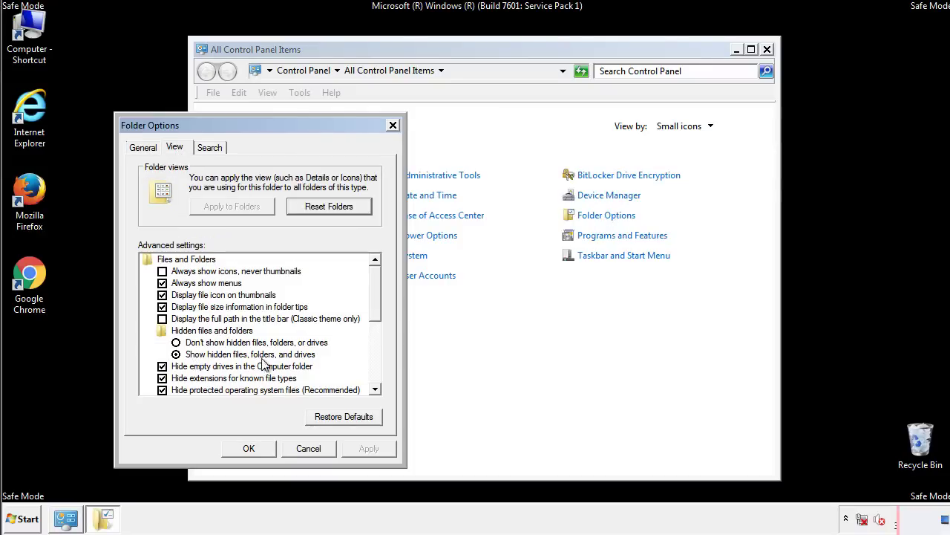
pyautogui.click(256, 447)
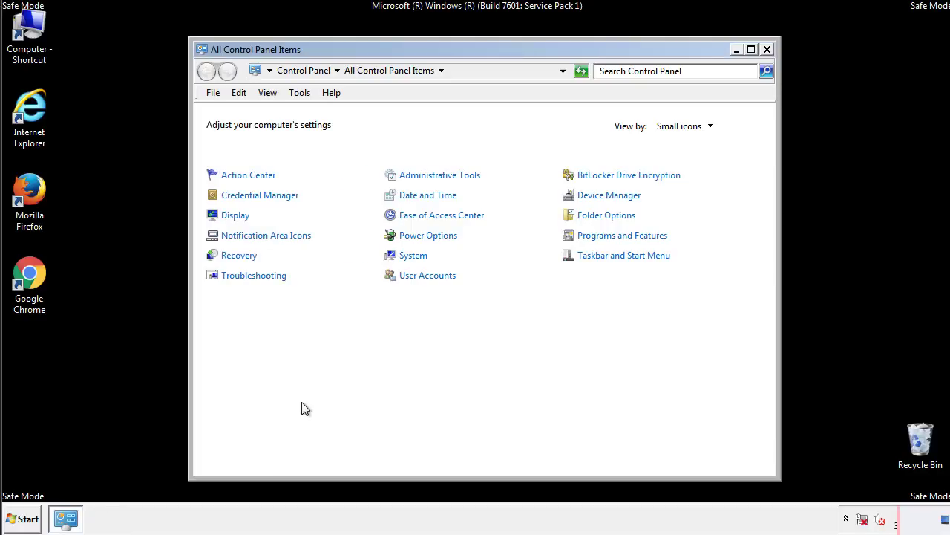
# Browse from Computer to C:\Windows\System32\drivers\etc and open the hosts file.
pyautogui.click(767, 49)
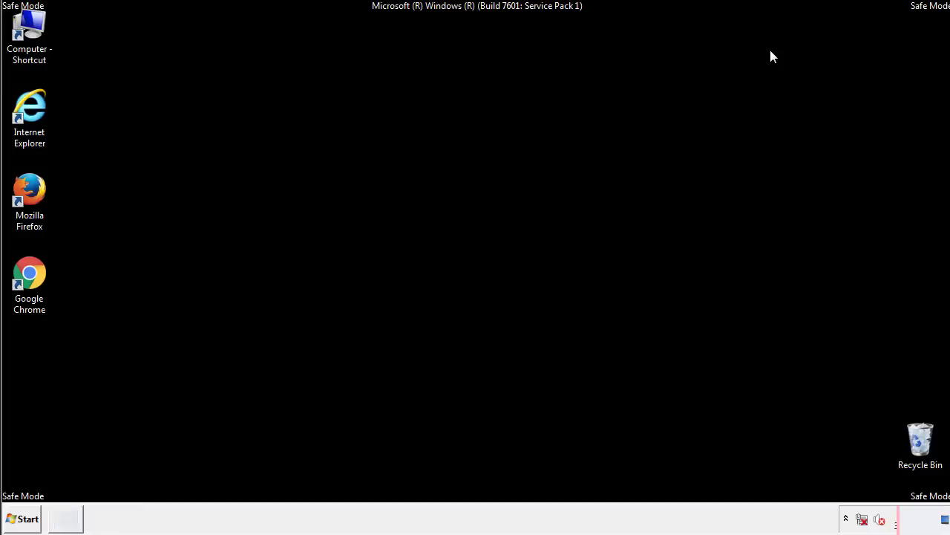
pyautogui.doubleClick(29, 24)
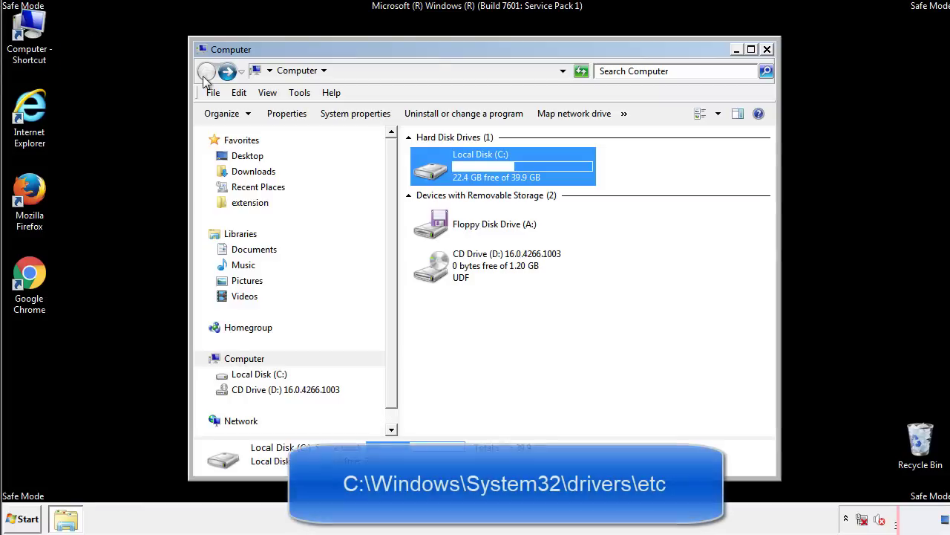
pyautogui.doubleClick(436, 170)
pyautogui.click(433, 274)
pyautogui.doubleClick(434, 273)
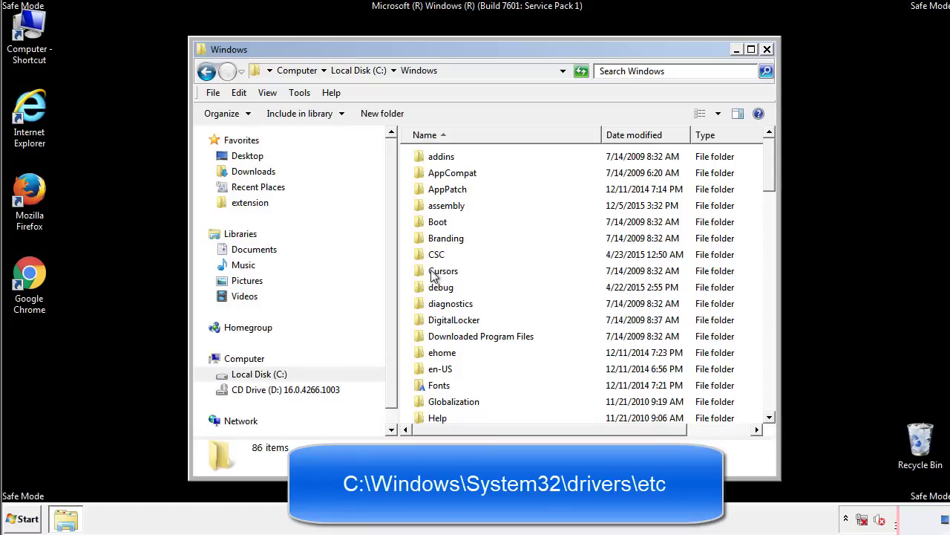
pyautogui.scroll(-2, 436, 330)
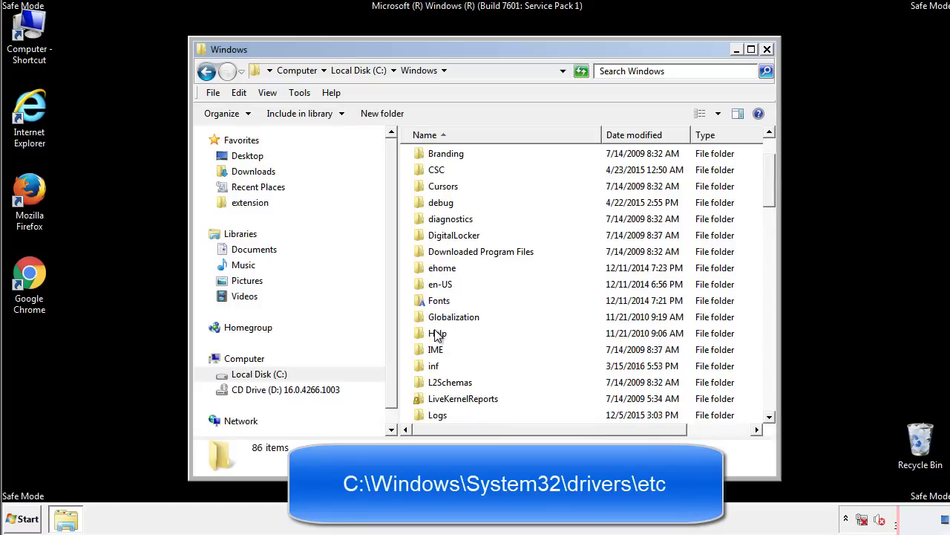
pyautogui.scroll(-7, 438, 335)
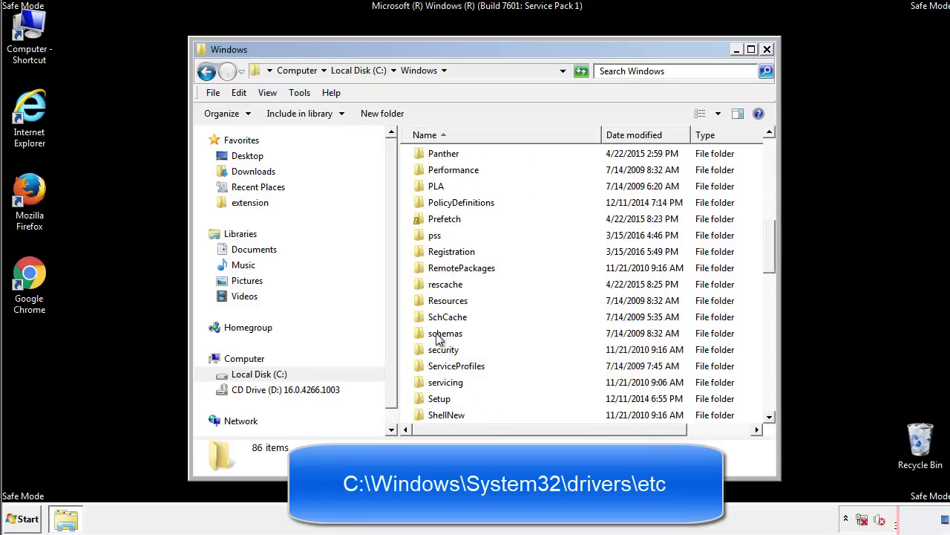
pyautogui.scroll(-2, 437, 335)
pyautogui.doubleClick(449, 382)
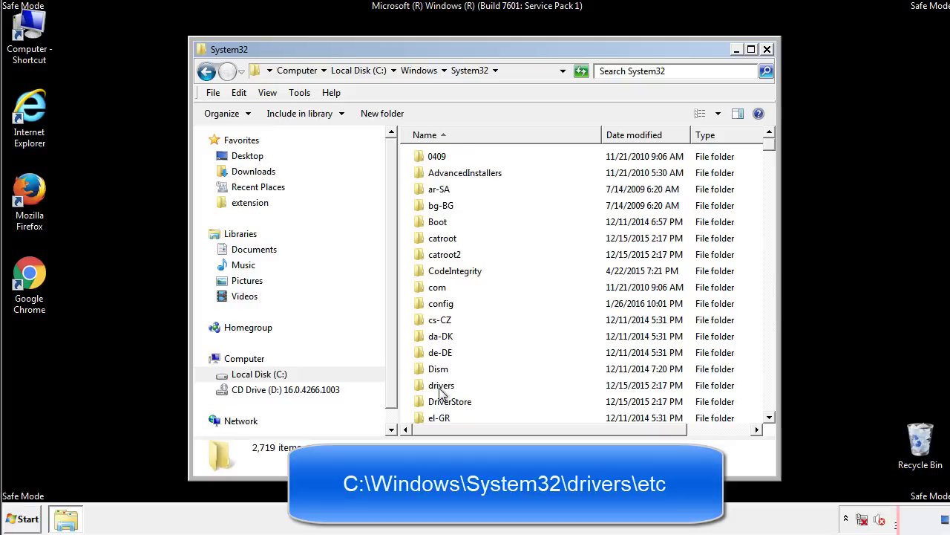
pyautogui.doubleClick(441, 385)
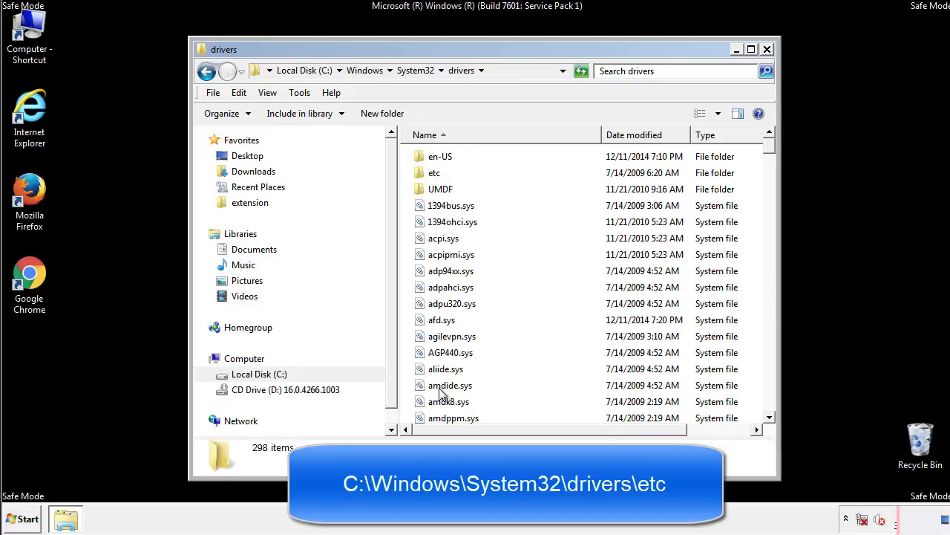
pyautogui.doubleClick(426, 176)
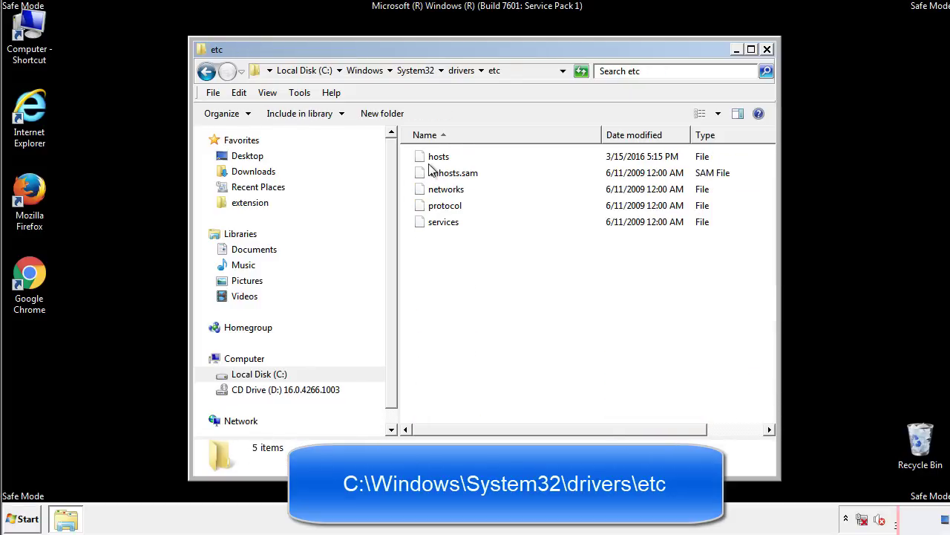
pyautogui.doubleClick(435, 157)
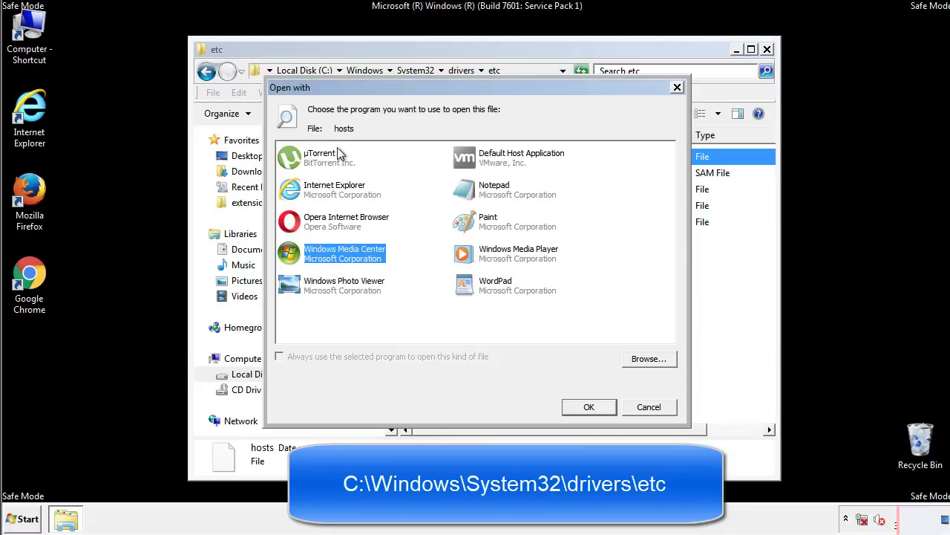
# Open the hosts file in Notepad.
pyautogui.click(481, 191)
pyautogui.click(588, 408)
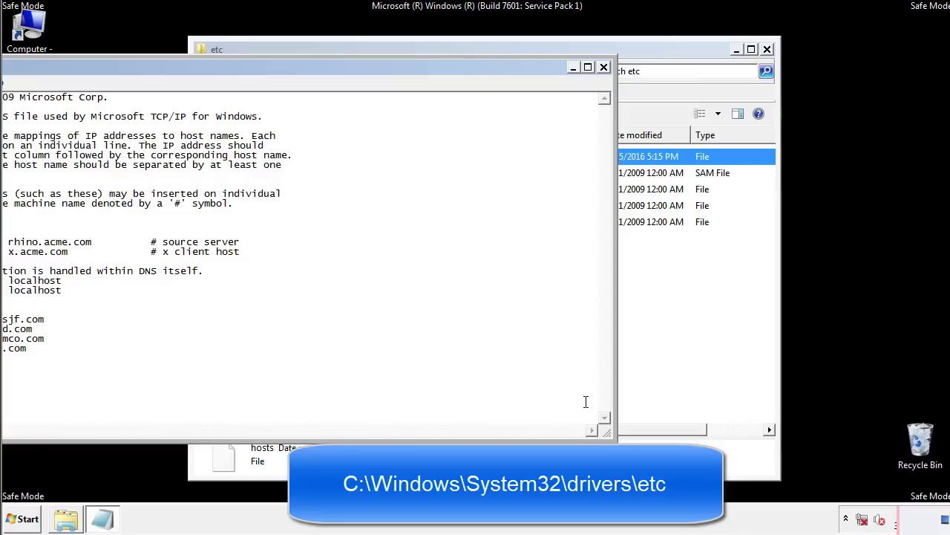
pyautogui.moveTo(388, 67); pyautogui.dragTo(604, 81)
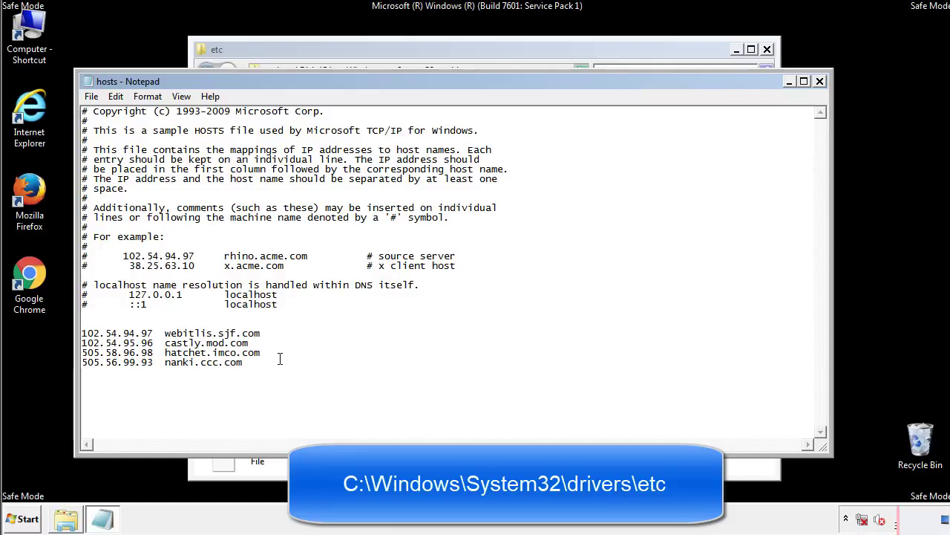
# Delete the four added host entries, save hosts, and close the etc folder.
pyautogui.moveTo(266, 364); pyautogui.dragTo(82, 333)
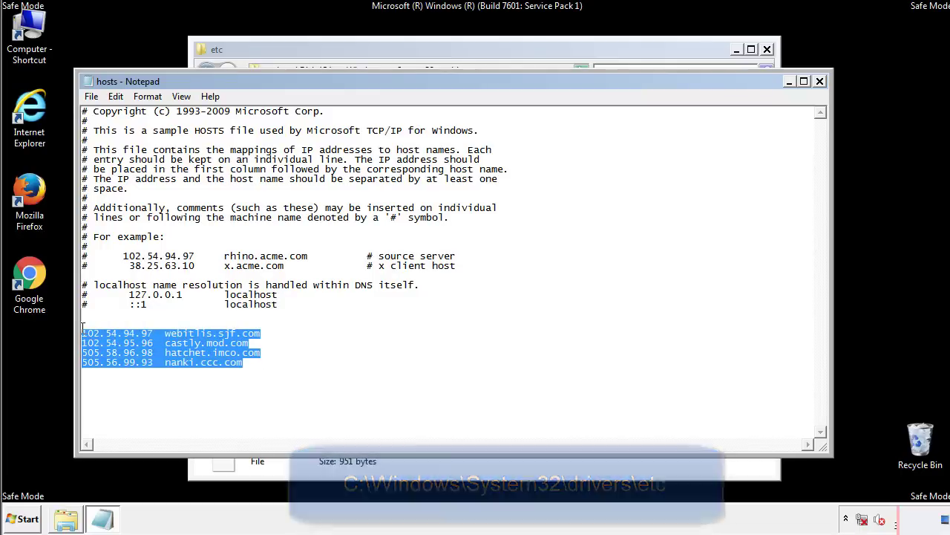
pyautogui.press('Delete')
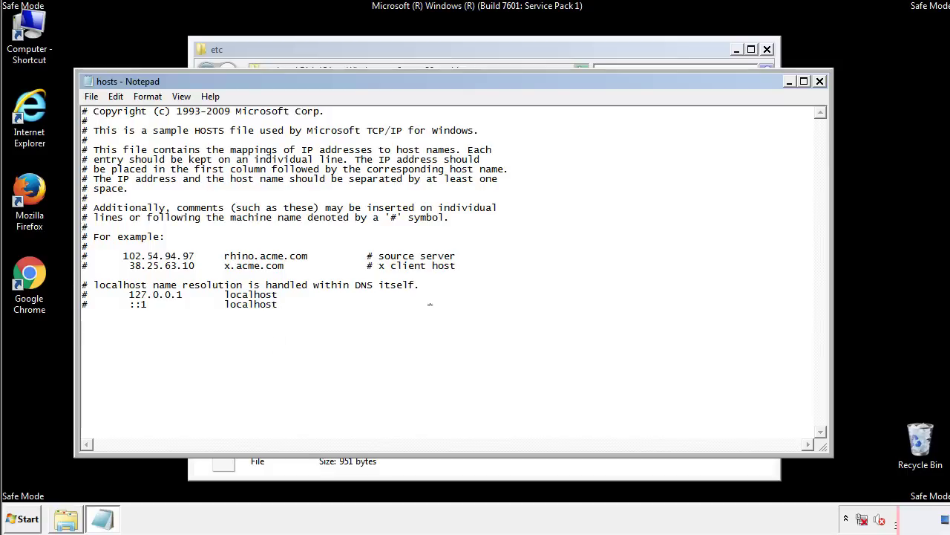
pyautogui.click(820, 82)
pyautogui.click(418, 269)
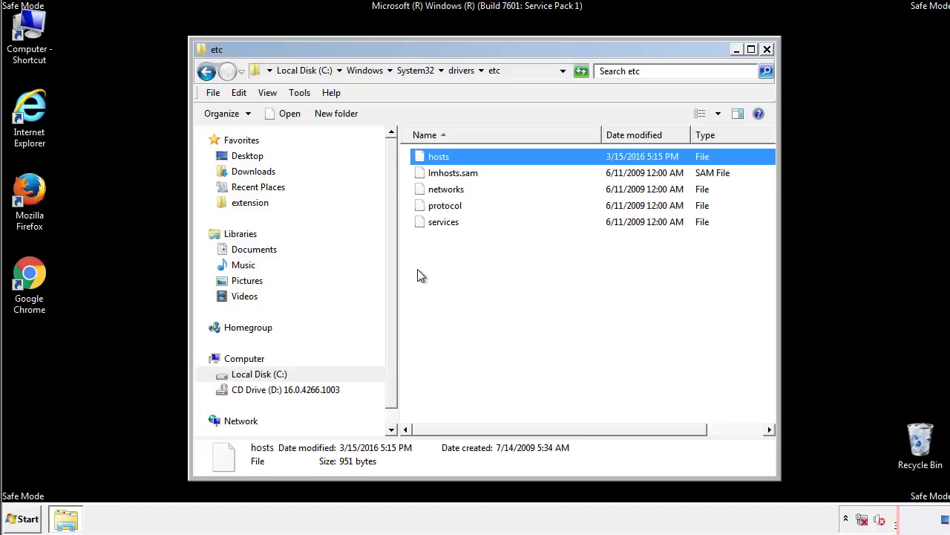
pyautogui.click(767, 51)
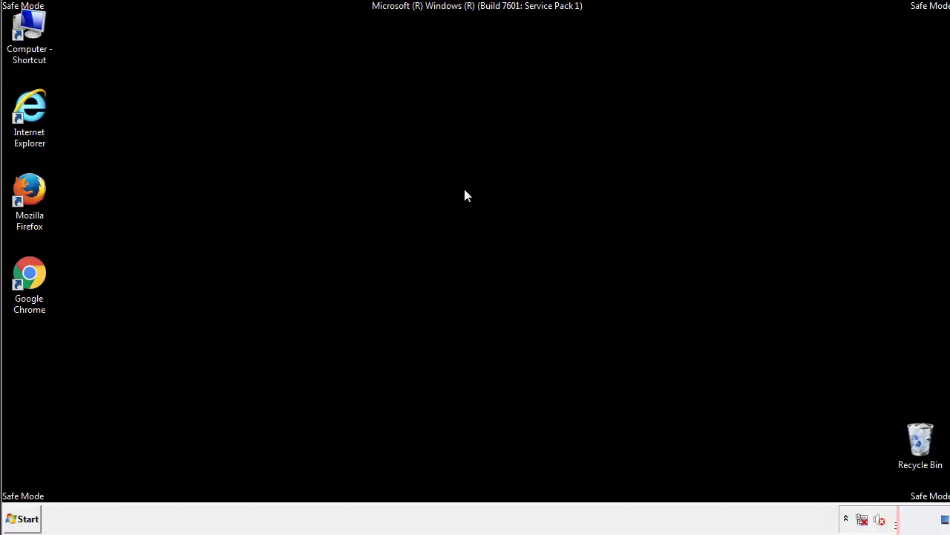
# Open the Startup folder from All Programs in an Explorer window.
pyautogui.click(24, 519)
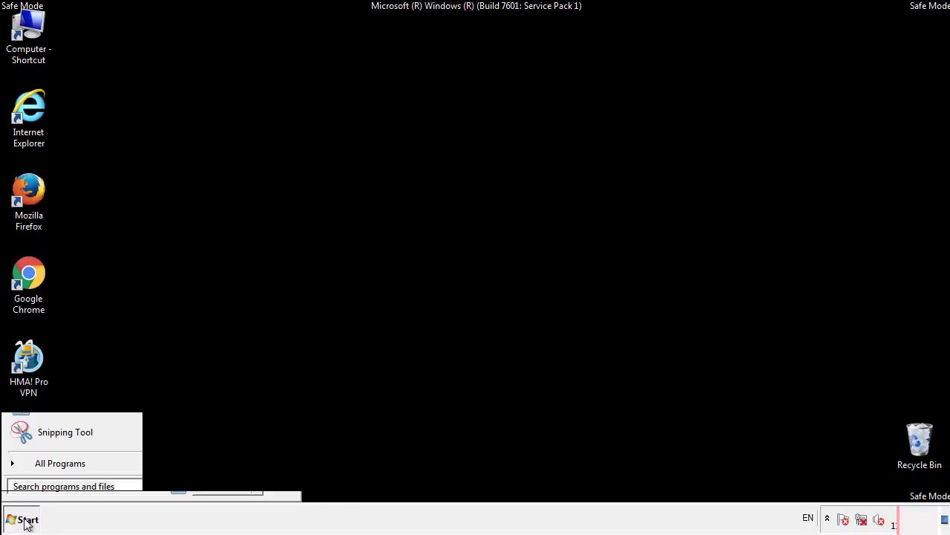
pyautogui.click(43, 468)
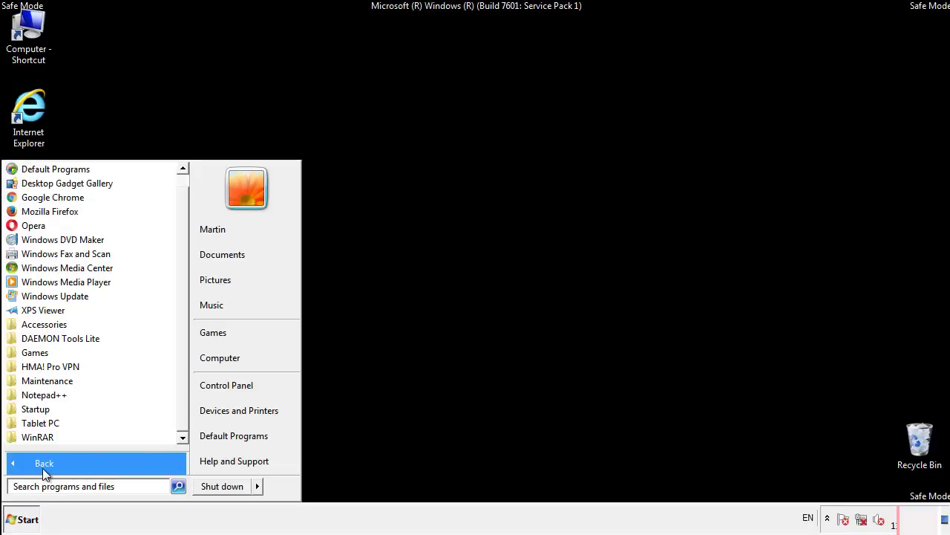
pyautogui.rightClick(37, 407)
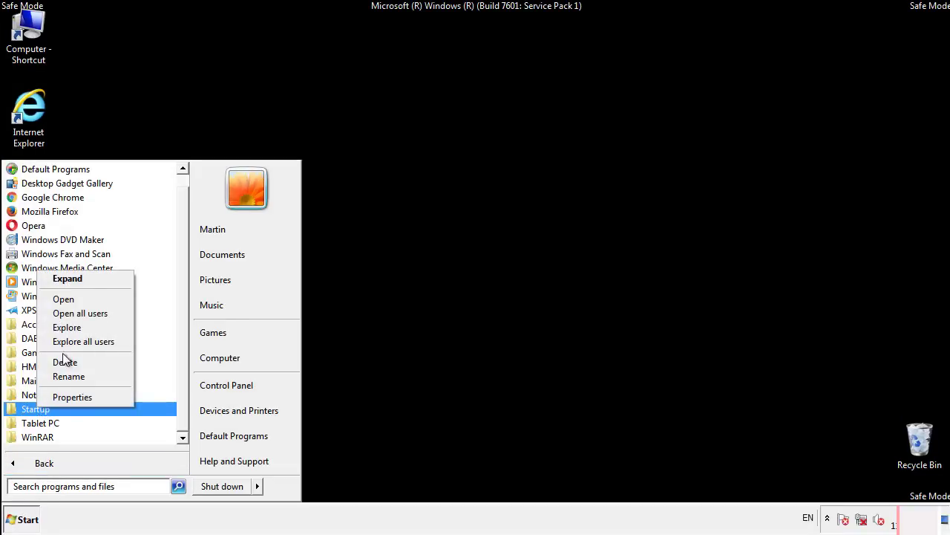
pyautogui.click(72, 297)
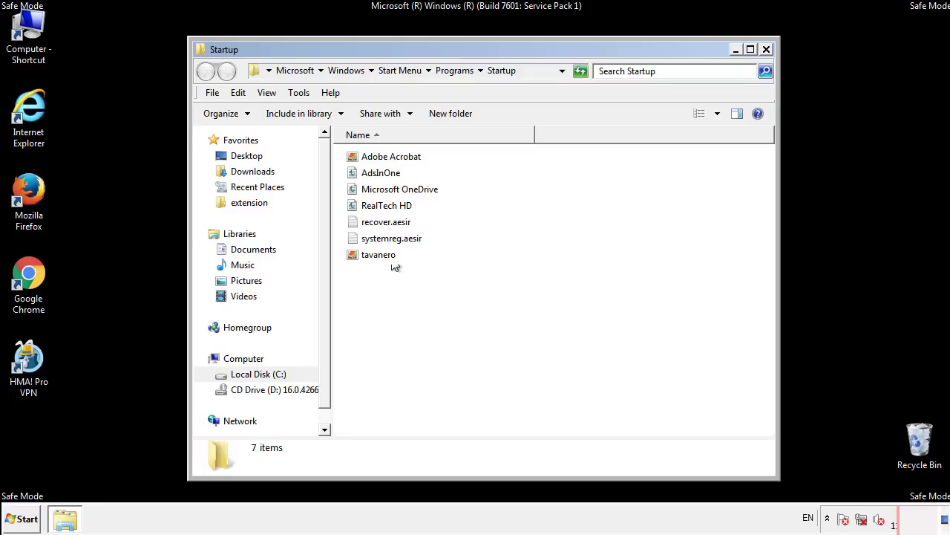
# Delete AdsInOne, recover.aesir, systemreg.aesir and tavanero from the Startup folder.
pyautogui.click(384, 172)
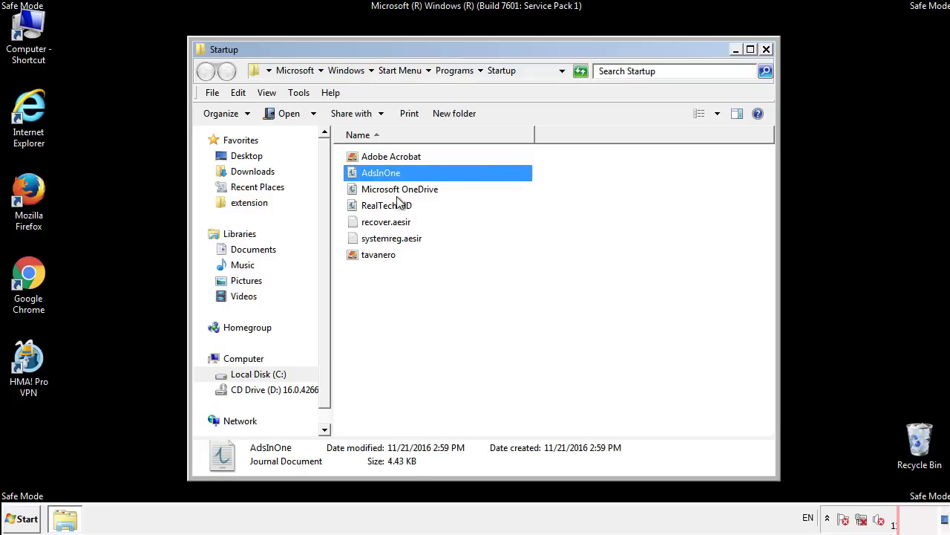
pyautogui.keyDown('ctrl'); pyautogui.click(386, 222); pyautogui.keyUp('ctrl')
pyautogui.keyDown('ctrl'); pyautogui.click(394, 238); pyautogui.keyUp('ctrl')
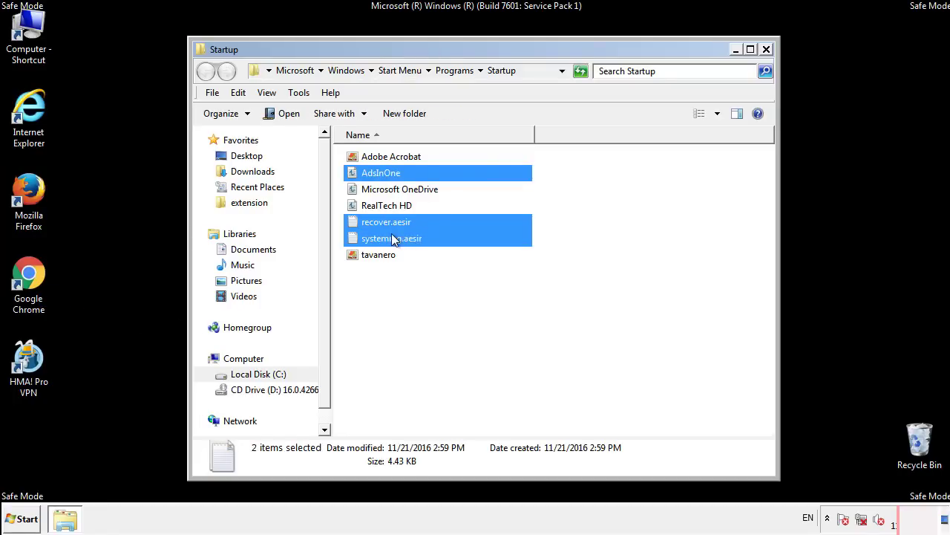
pyautogui.keyDown('ctrl'); pyautogui.click(380, 254); pyautogui.keyUp('ctrl')
pyautogui.rightClick(376, 255)
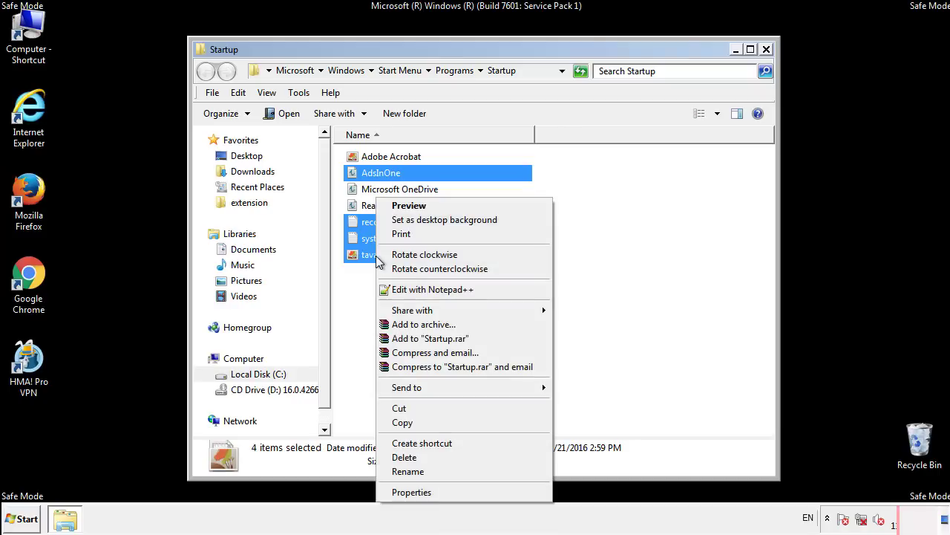
pyautogui.click(404, 457)
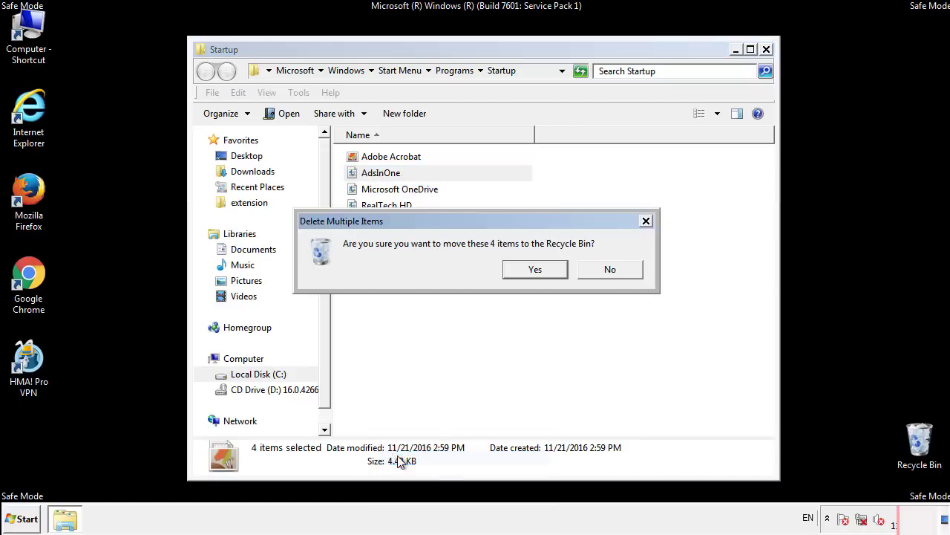
pyautogui.click(533, 270)
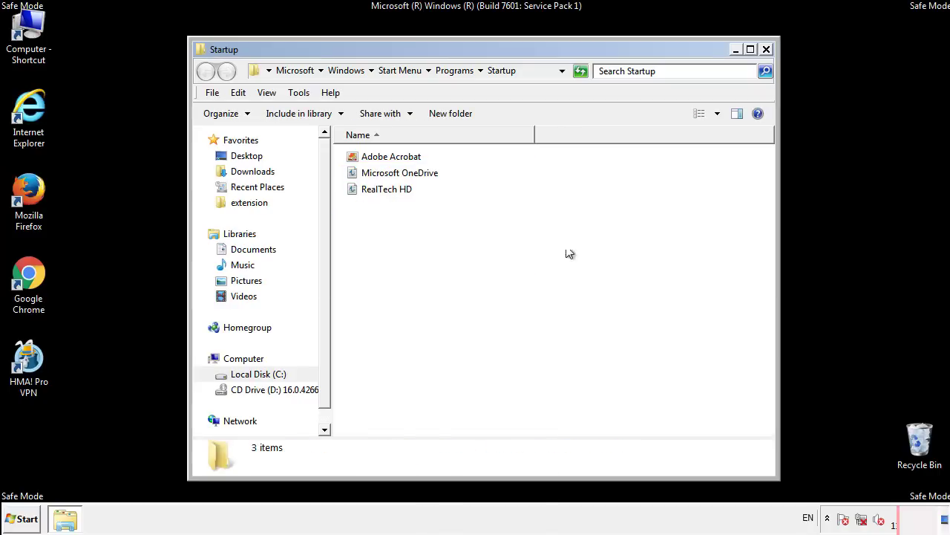
# Close the Startup folder and launch regedit from the Start search.
pyautogui.click(766, 49)
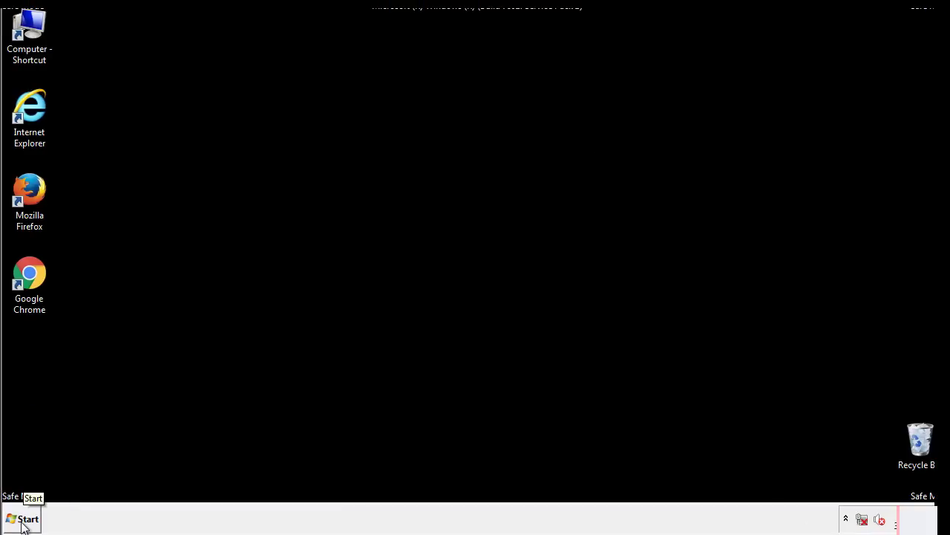
pyautogui.click(22, 522)
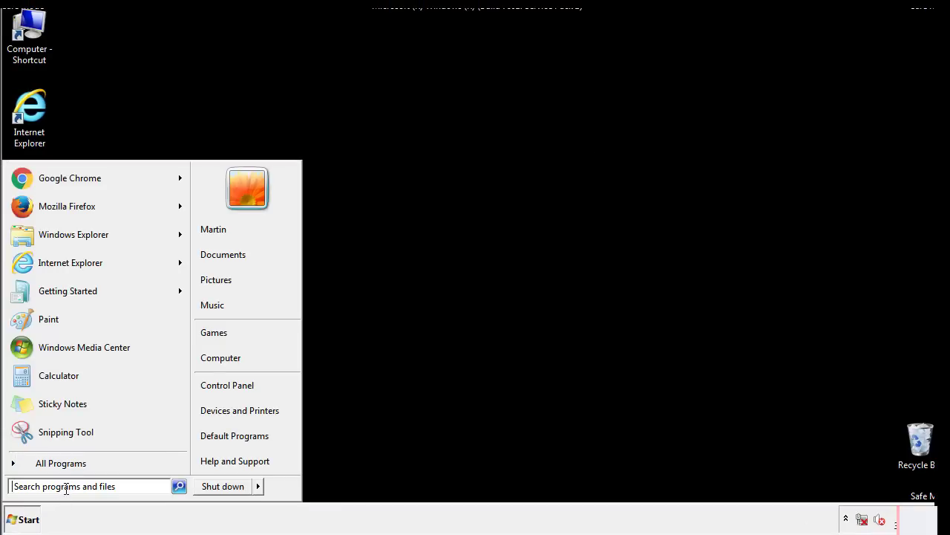
pyautogui.write('reged')
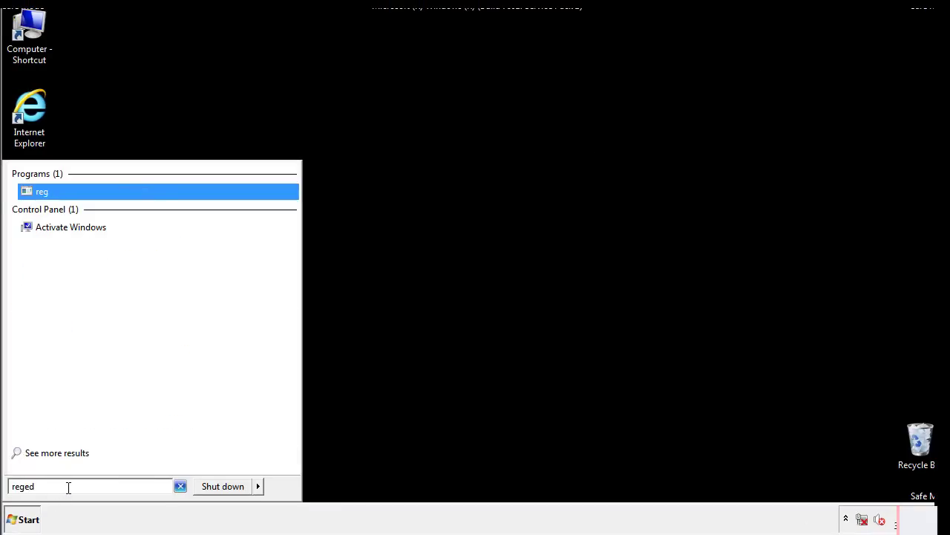
pyautogui.write('it')
pyautogui.press('Return')
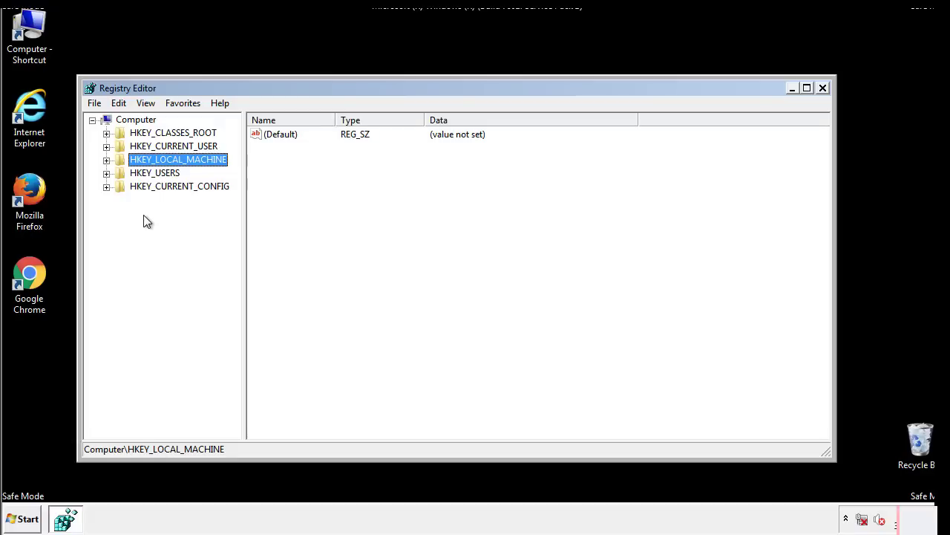
# Expand HKEY_LOCAL_MACHINE\SOFTWARE\Microsoft\Windows\CurrentVersion and show the Run key's values.
pyautogui.click(106, 160)
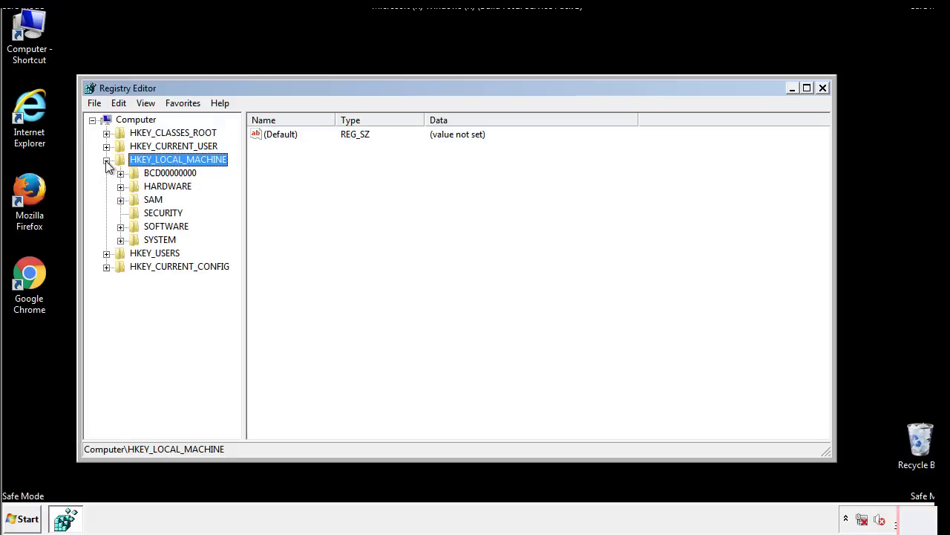
pyautogui.click(120, 227)
pyautogui.moveTo(234, 219); pyautogui.dragTo(235, 245)
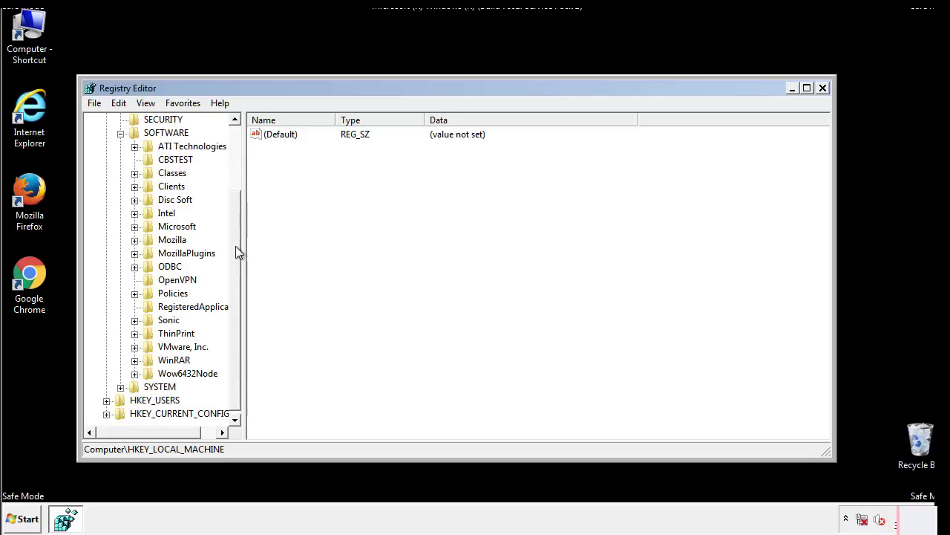
pyautogui.click(134, 227)
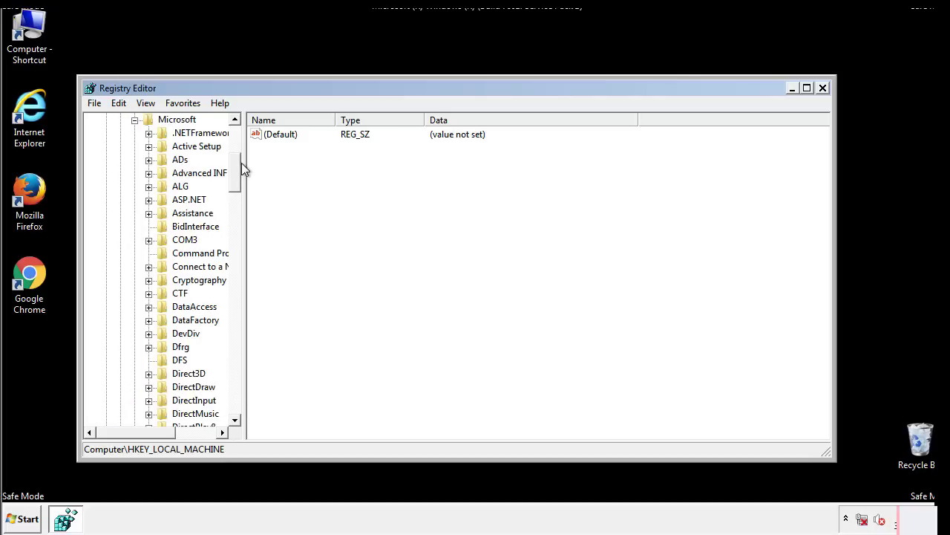
pyautogui.moveTo(234, 183); pyautogui.dragTo(235, 385)
pyautogui.click(150, 227)
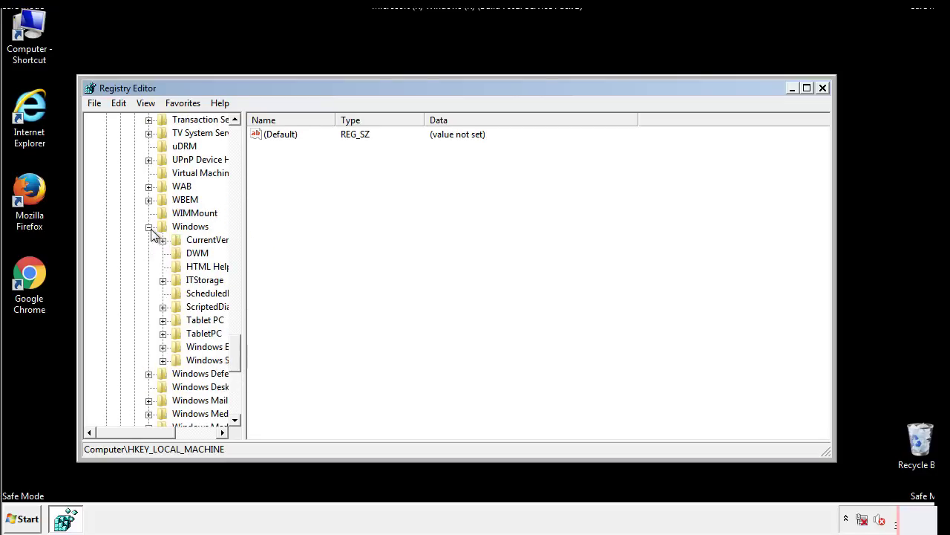
pyautogui.moveTo(130, 433); pyautogui.dragTo(151, 436)
pyautogui.click(124, 240)
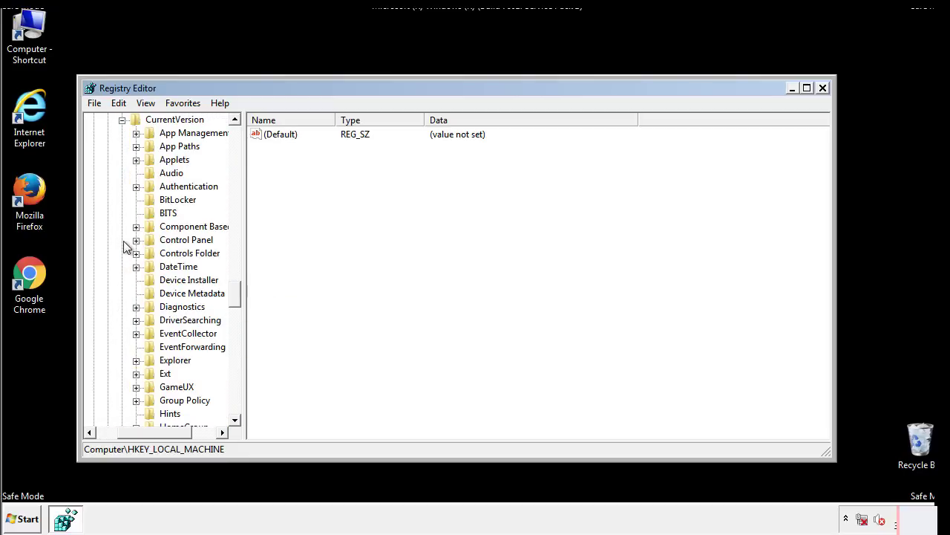
pyautogui.moveTo(241, 293); pyautogui.dragTo(235, 343)
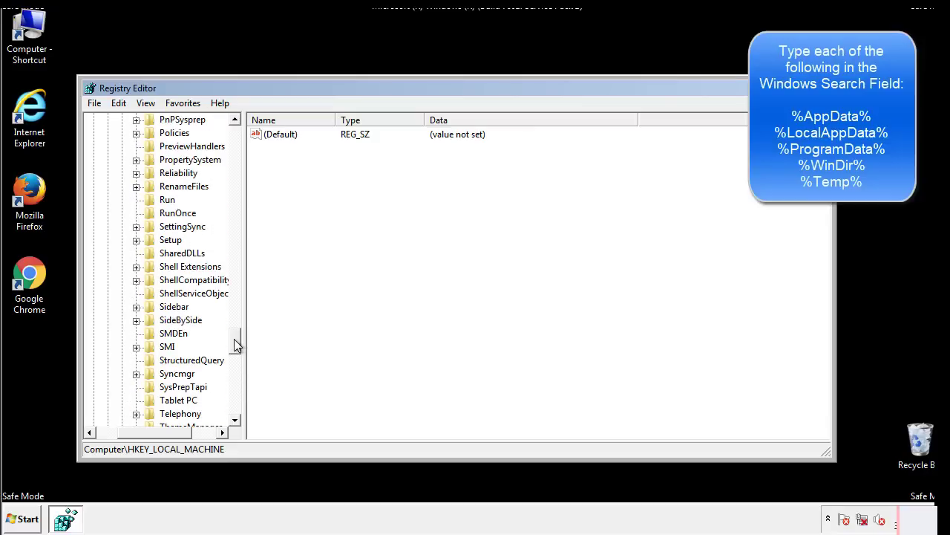
pyautogui.click(155, 201)
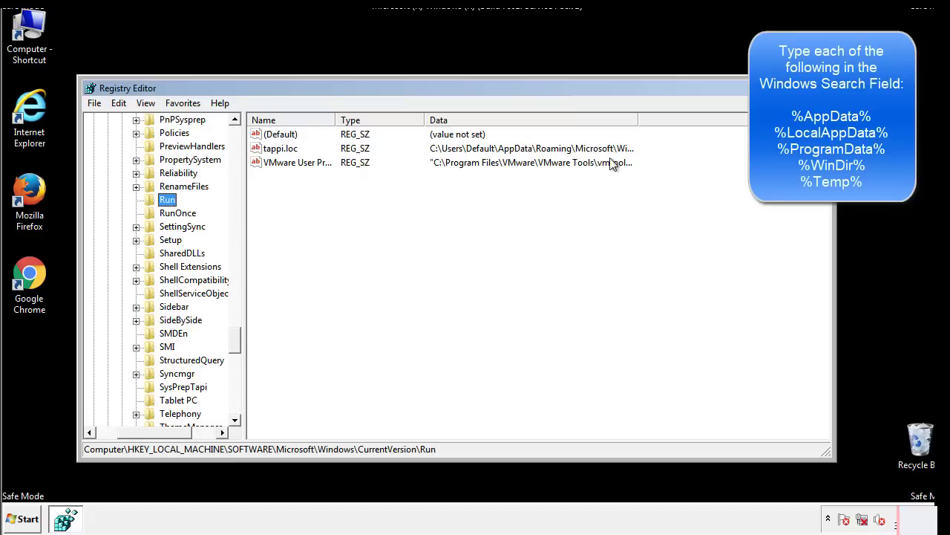
# Delete the tappi.loc value from the HKLM Run key and confirm.
pyautogui.click(282, 154)
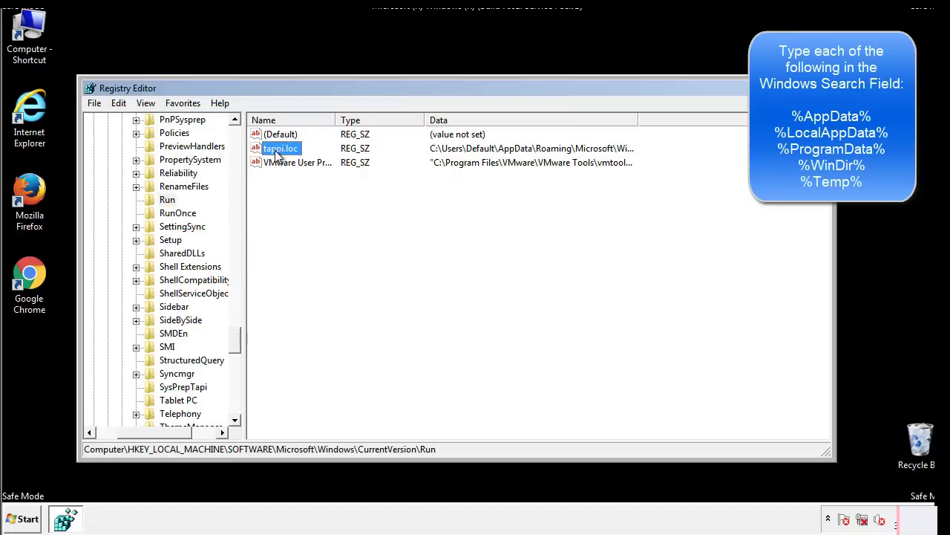
pyautogui.rightClick(275, 152)
pyautogui.click(302, 193)
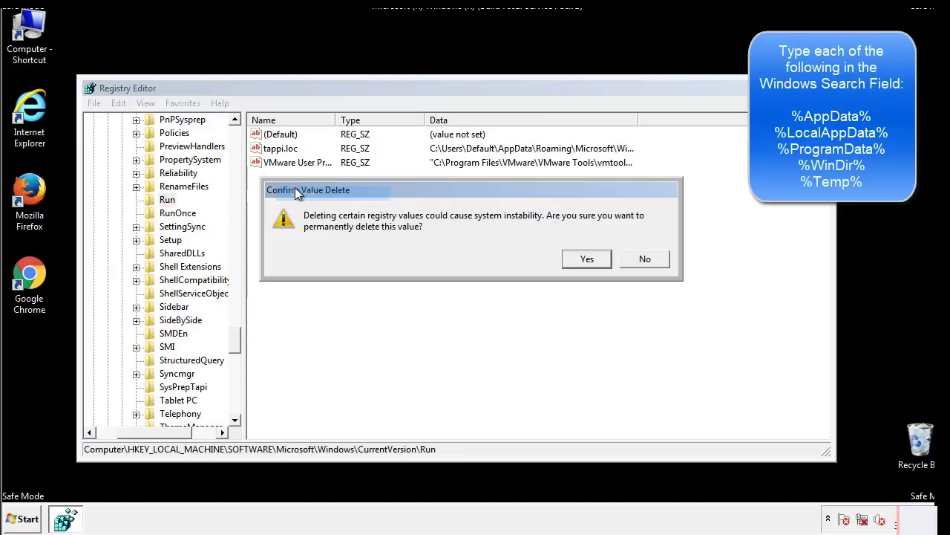
pyautogui.click(579, 262)
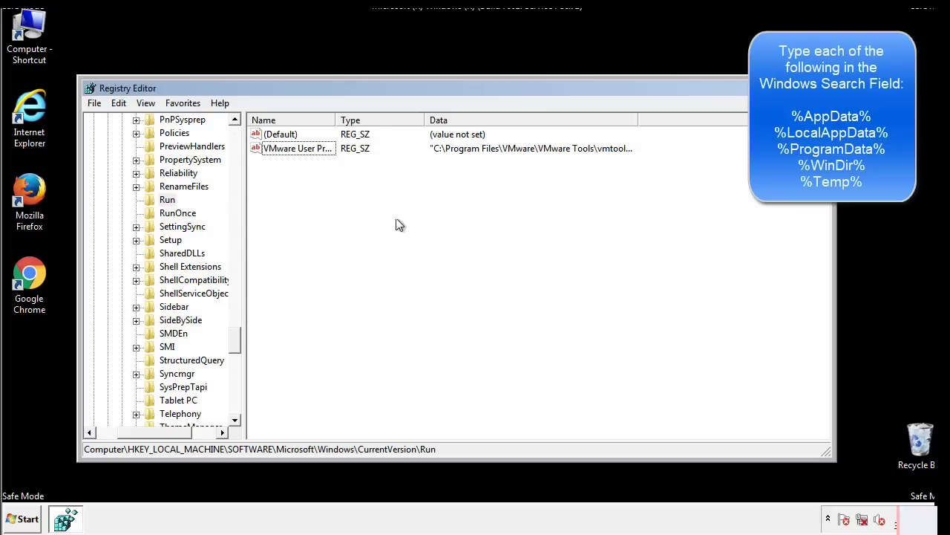
pyautogui.moveTo(237, 340); pyautogui.dragTo(235, 404)
pyautogui.moveTo(158, 434); pyautogui.dragTo(116, 442)
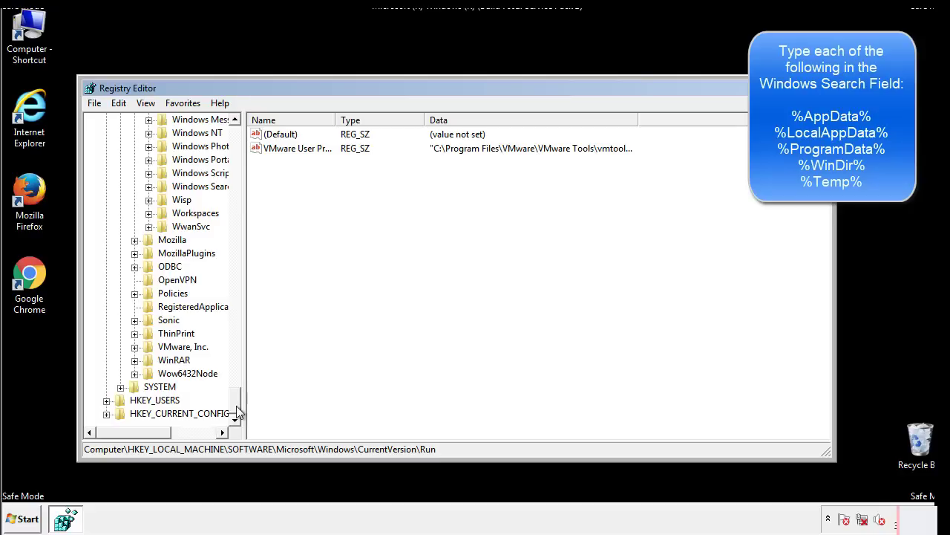
pyautogui.moveTo(239, 405); pyautogui.dragTo(244, 145)
# Collapse HKEY_LOCAL_MACHINE and expand HKEY_CURRENT_USER\Software\Microsoft.
pyautogui.click(107, 160)
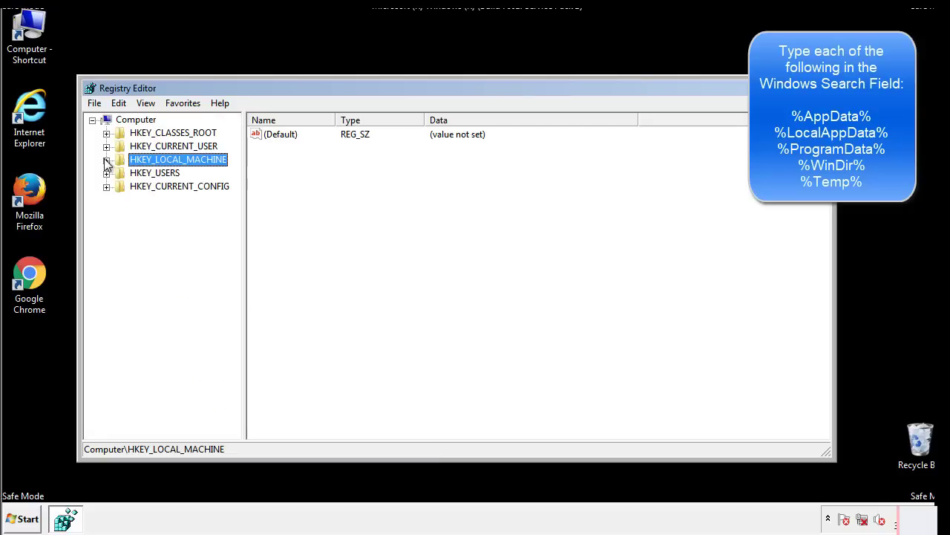
pyautogui.click(106, 147)
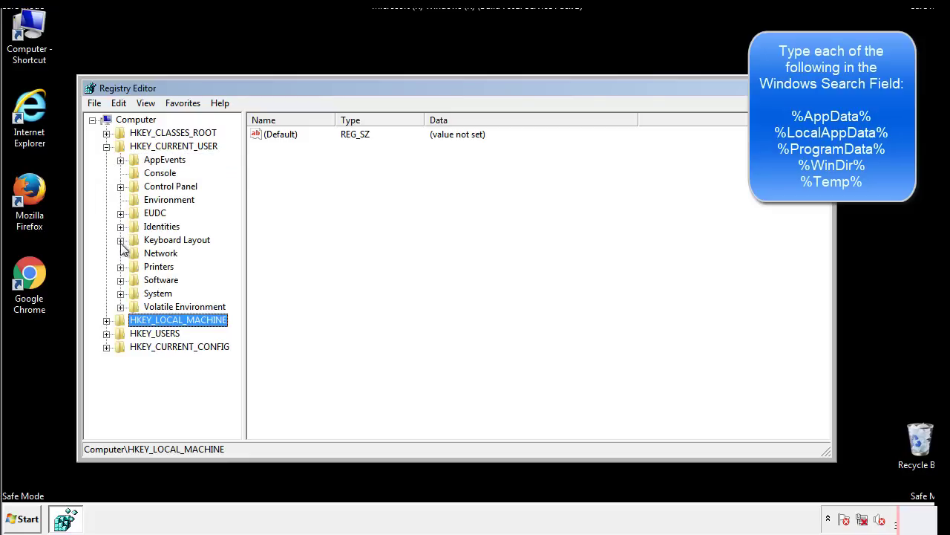
pyautogui.click(121, 280)
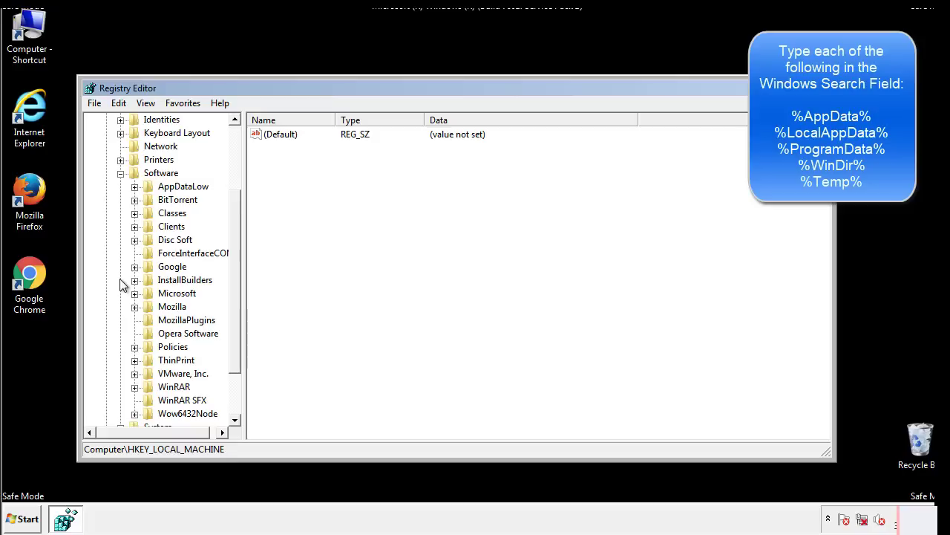
pyautogui.moveTo(234, 276); pyautogui.dragTo(236, 289)
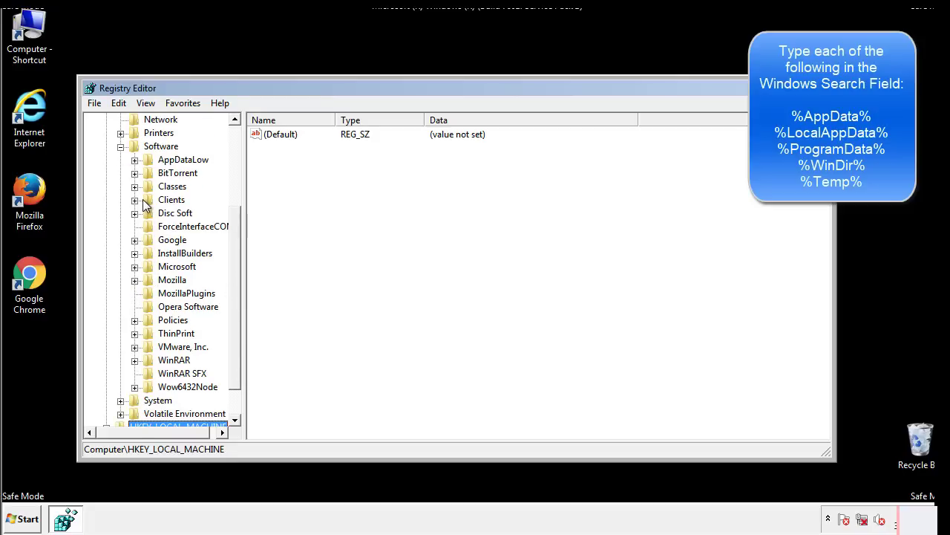
pyautogui.click(134, 266)
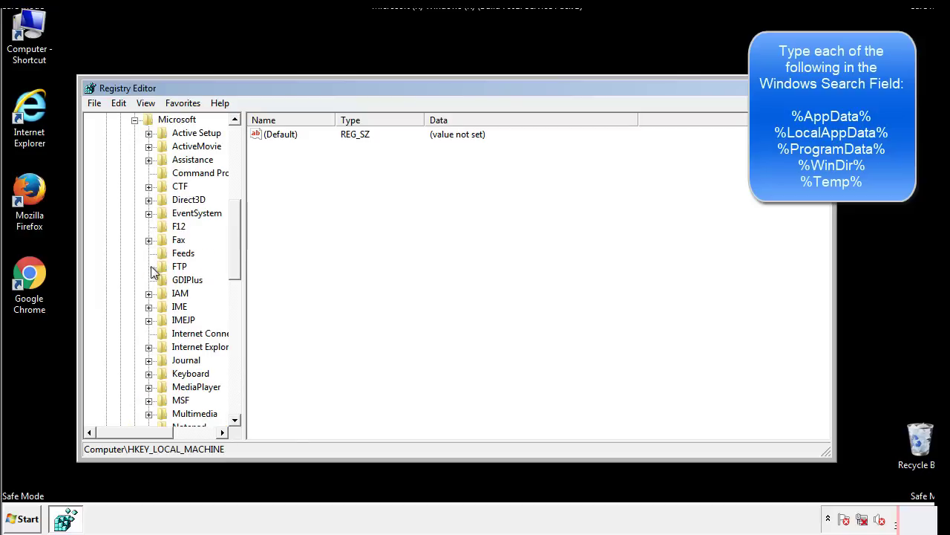
pyautogui.moveTo(233, 217); pyautogui.dragTo(234, 309)
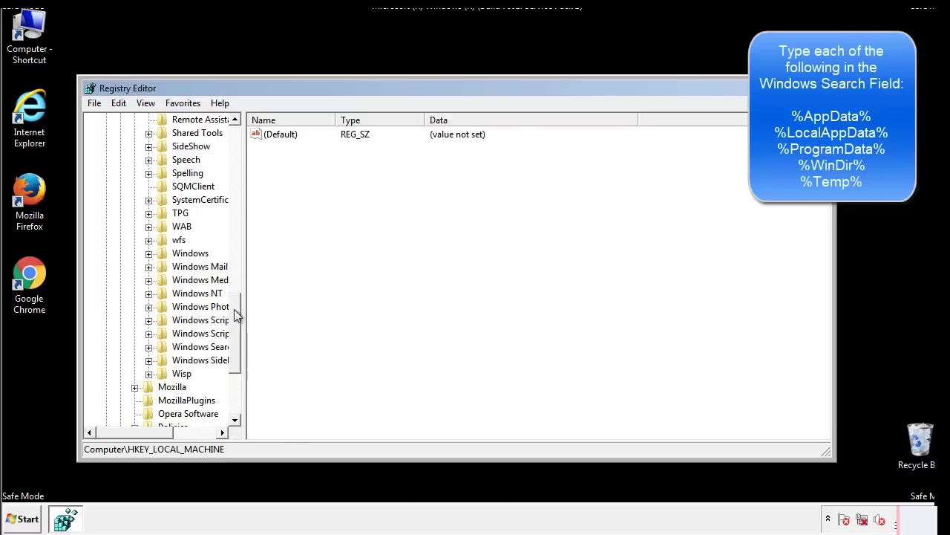
# Open HKCU Windows\CurrentVersion\Run and inspect its lone DAEMON Tools Lite entry.
pyautogui.click(150, 254)
pyautogui.click(163, 266)
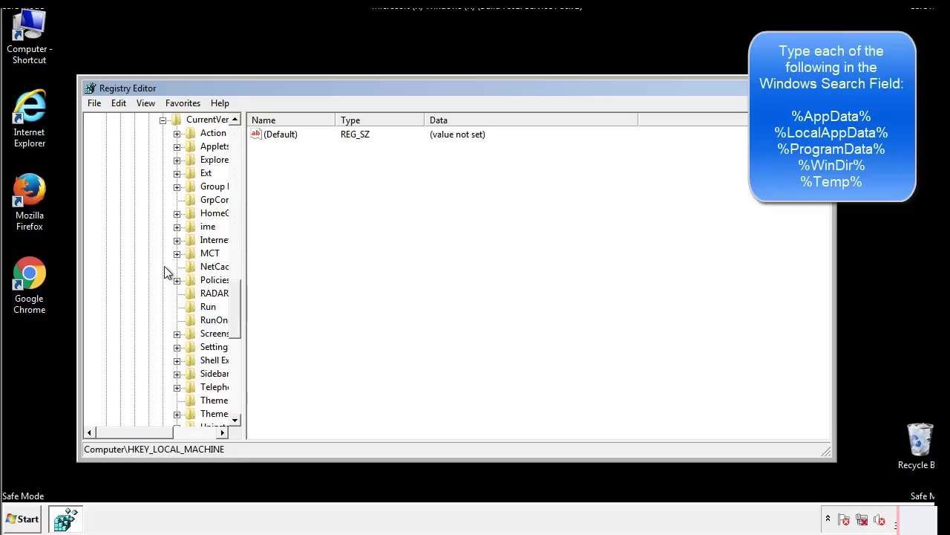
pyautogui.moveTo(143, 436); pyautogui.dragTo(167, 432)
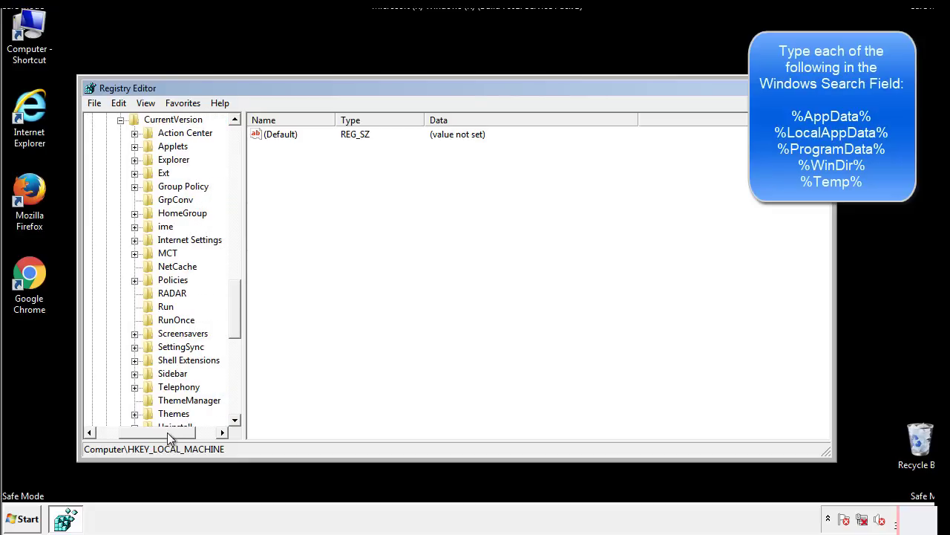
pyautogui.click(164, 306)
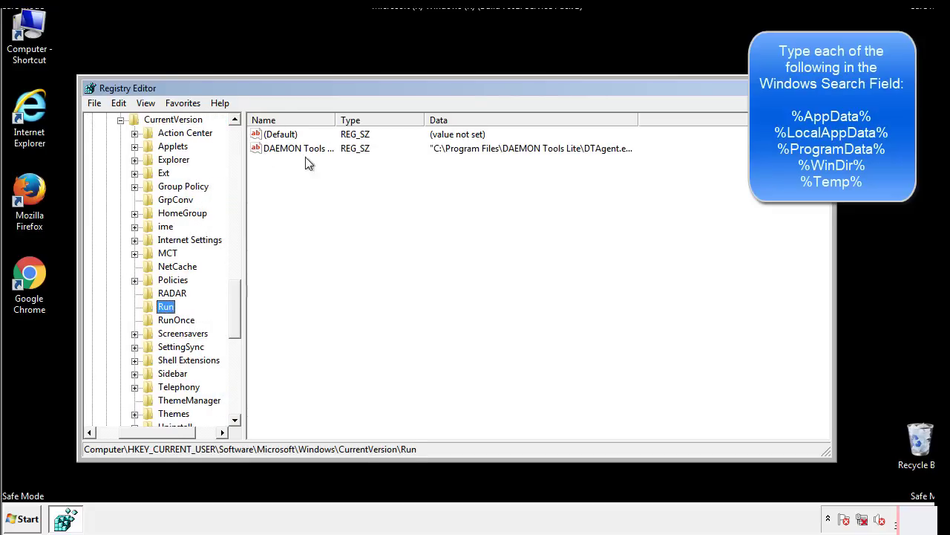
pyautogui.click(407, 174)
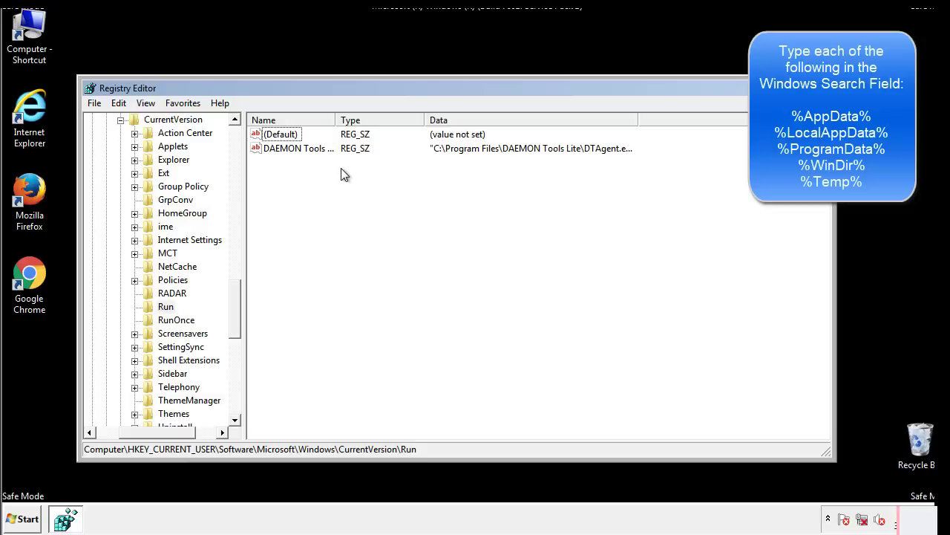
pyautogui.moveTo(158, 430); pyautogui.dragTo(136, 432)
pyautogui.moveTo(241, 322); pyautogui.dragTo(234, 309)
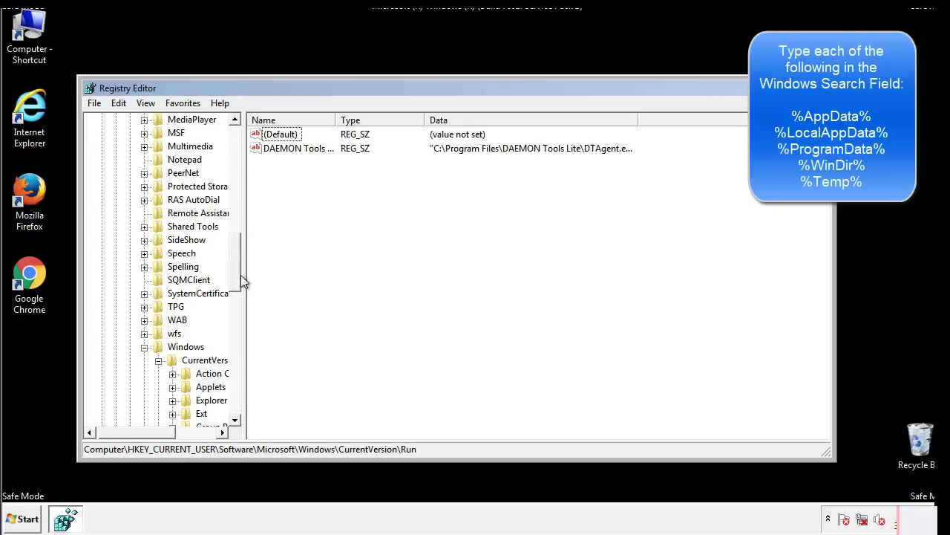
# Collapse the Windows key and search the registry for %temp% via Edit > Find.
pyautogui.click(145, 346)
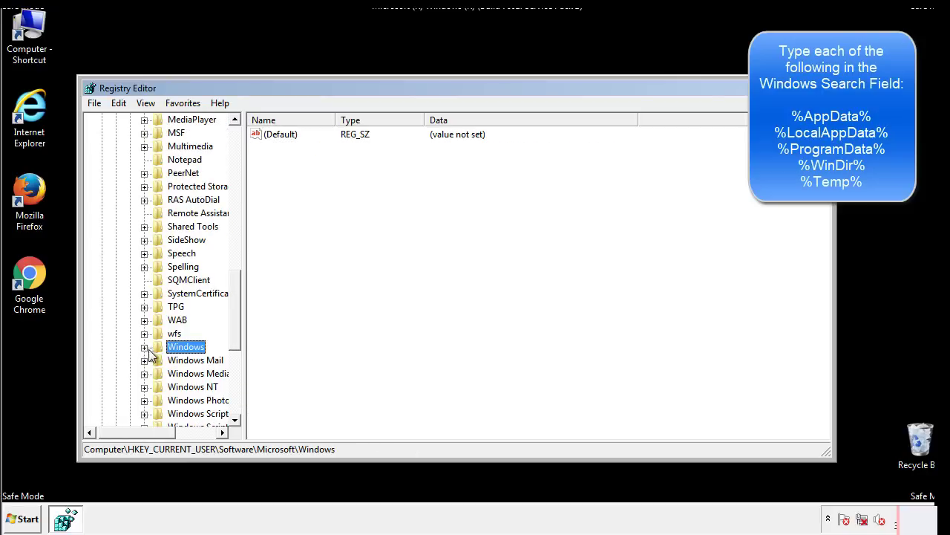
pyautogui.moveTo(238, 330); pyautogui.dragTo(239, 183)
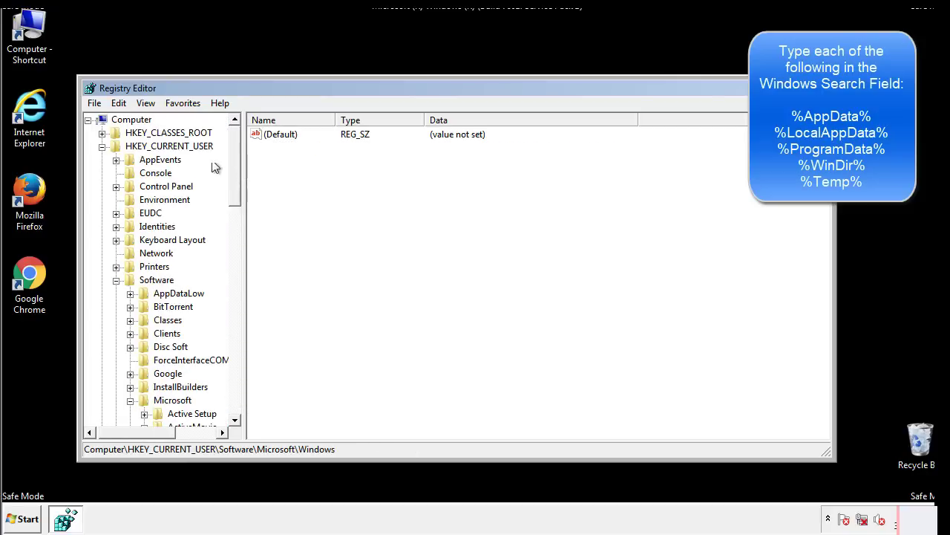
pyautogui.click(121, 103)
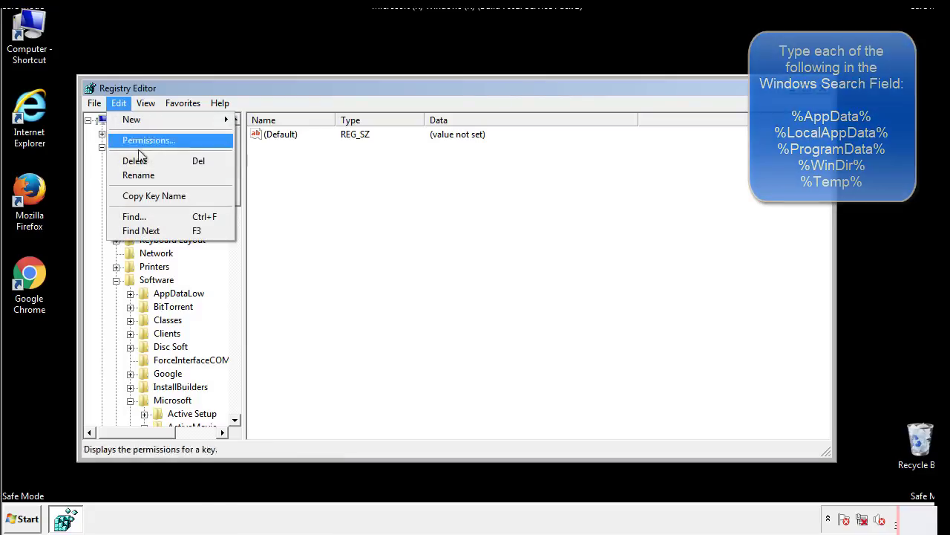
pyautogui.click(134, 216)
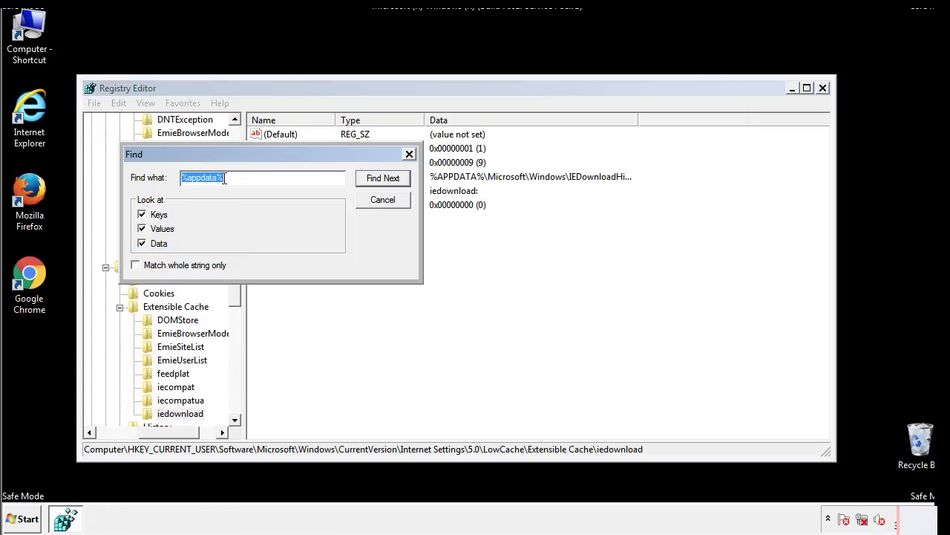
pyautogui.write('%temp%')
pyautogui.press('Return')
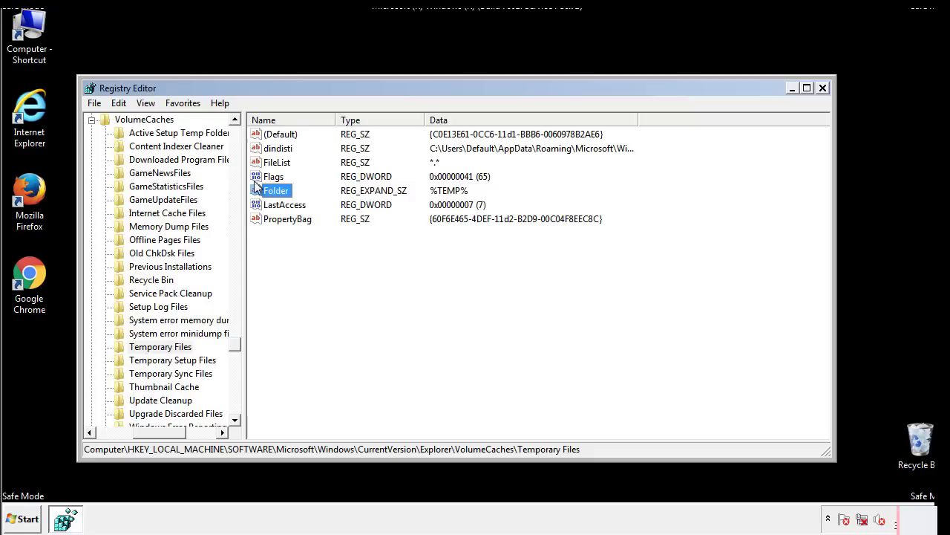
# Select all values in the Temporary Files key and delete them, confirming with Yes.
pyautogui.click(390, 261)
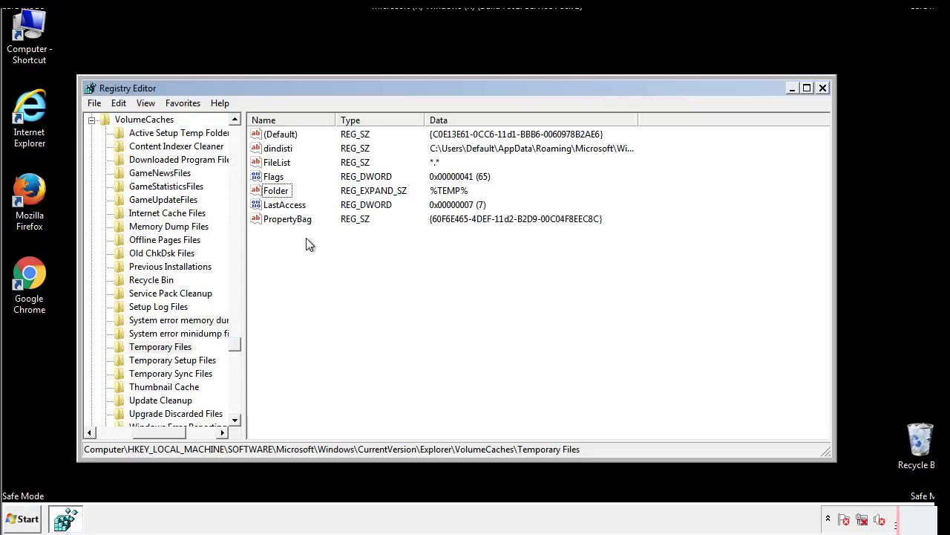
pyautogui.moveTo(310, 244); pyautogui.dragTo(268, 134)
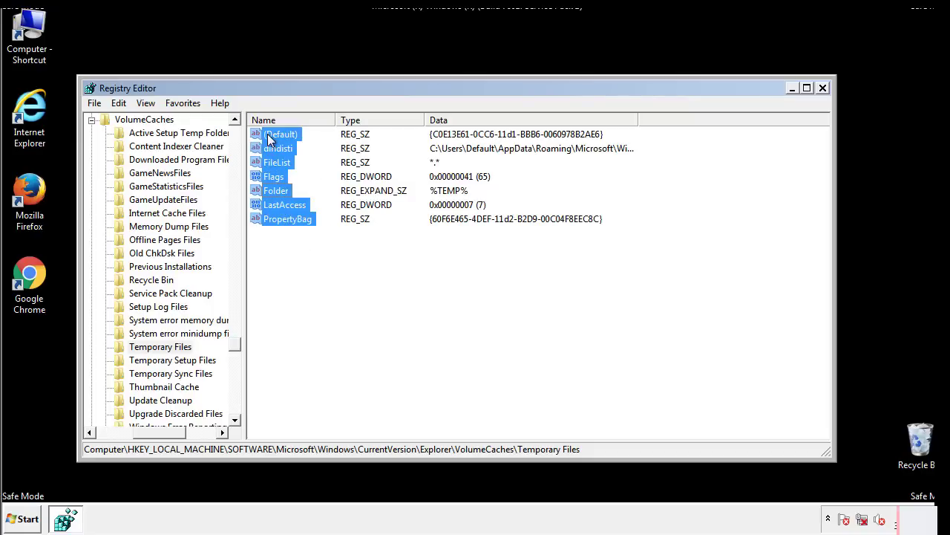
pyautogui.rightClick(268, 133)
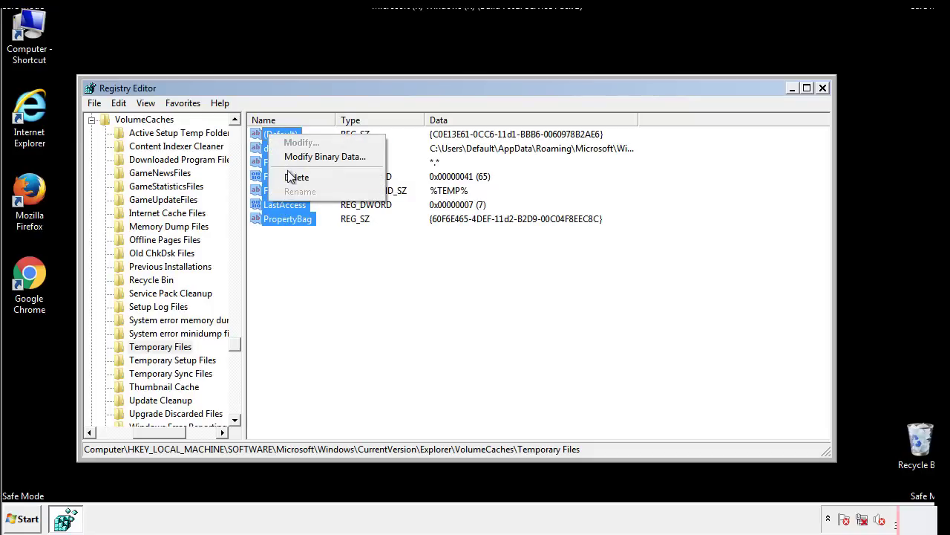
pyautogui.click(291, 176)
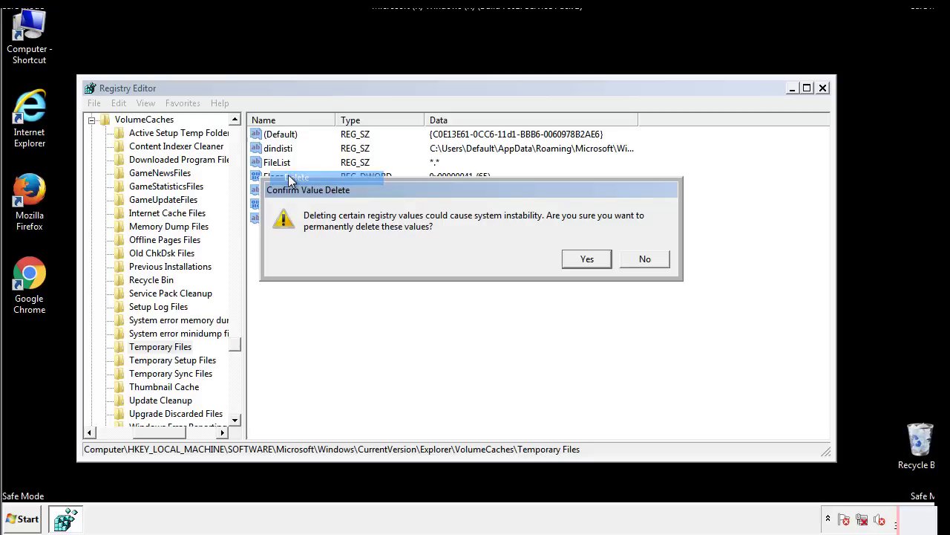
pyautogui.click(598, 258)
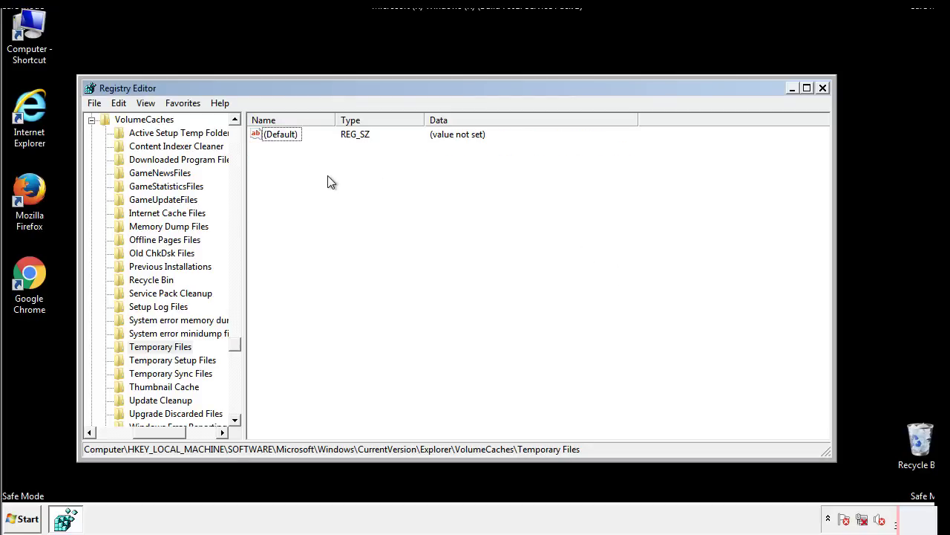
# Close Registry Editor and start System Configuration by searching 'msconfig' from the Start menu.
pyautogui.click(824, 88)
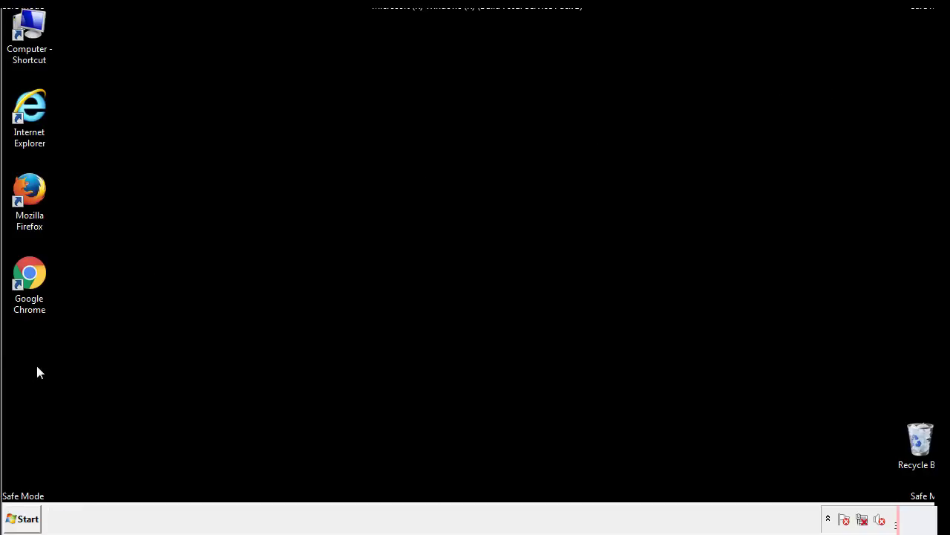
pyautogui.click(19, 519)
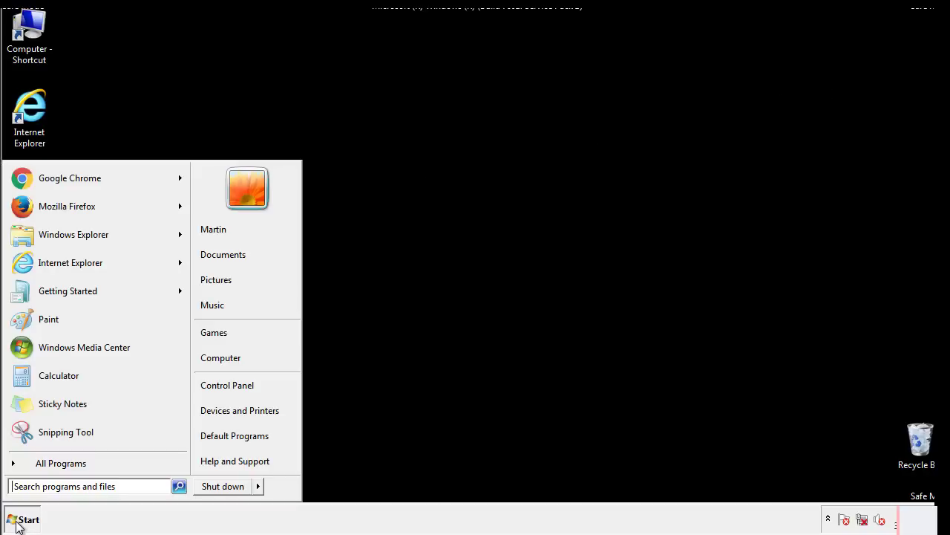
pyautogui.click(51, 486)
pyautogui.write('mscon')
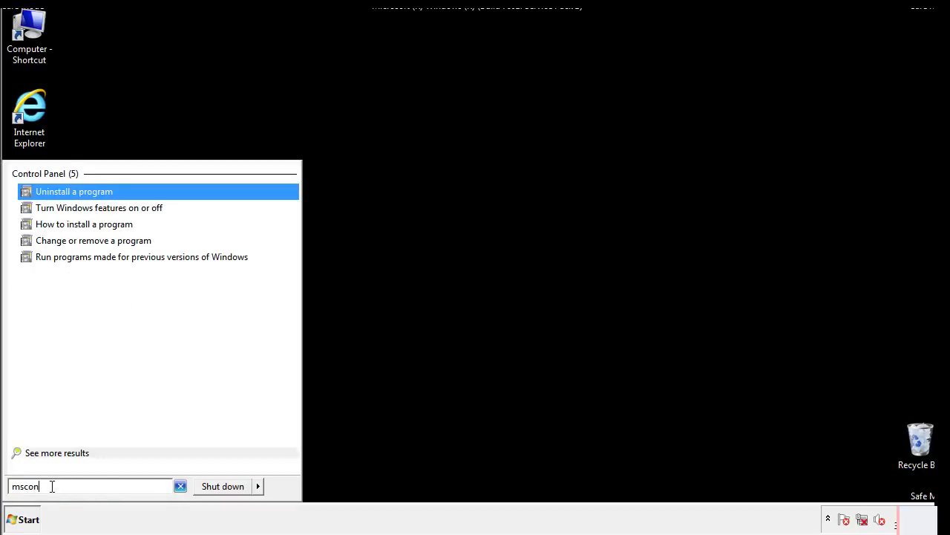
pyautogui.write('fig')
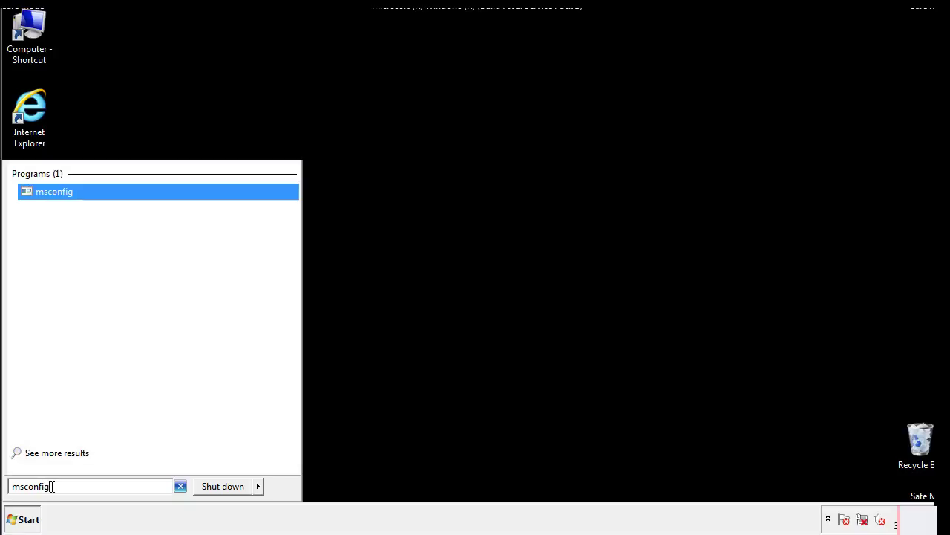
pyautogui.press('Return')
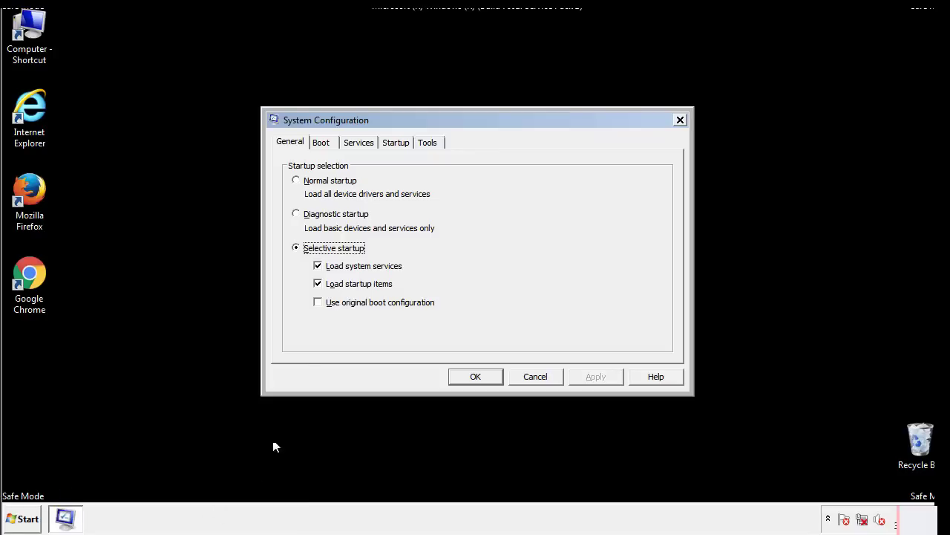
# Uncheck Safe boot on the Boot tab, apply and confirm it, then restart now.
pyautogui.click(322, 143)
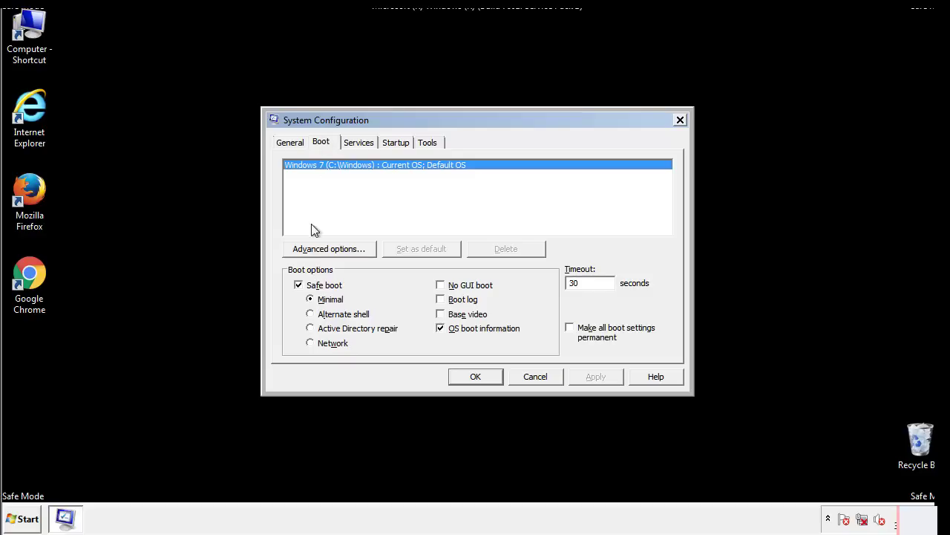
pyautogui.click(301, 286)
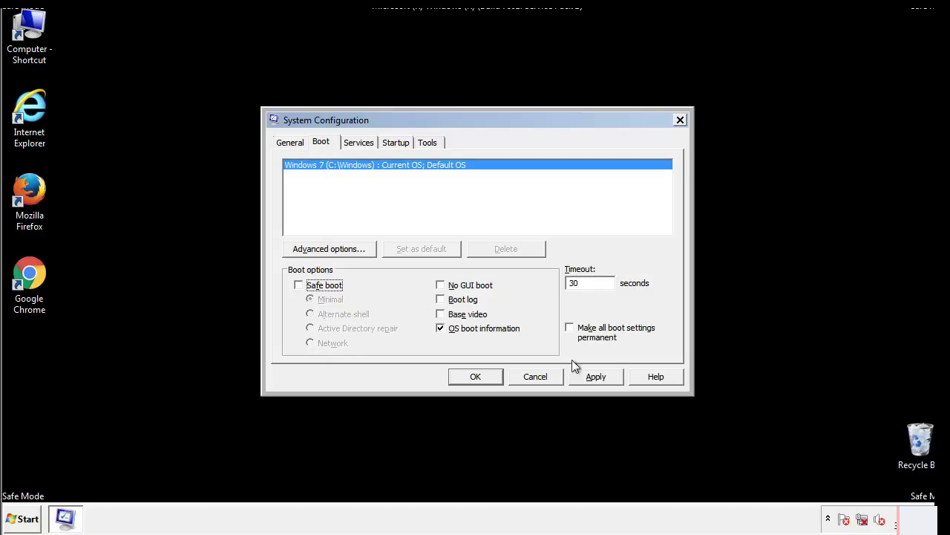
pyautogui.click(598, 376)
pyautogui.click(471, 378)
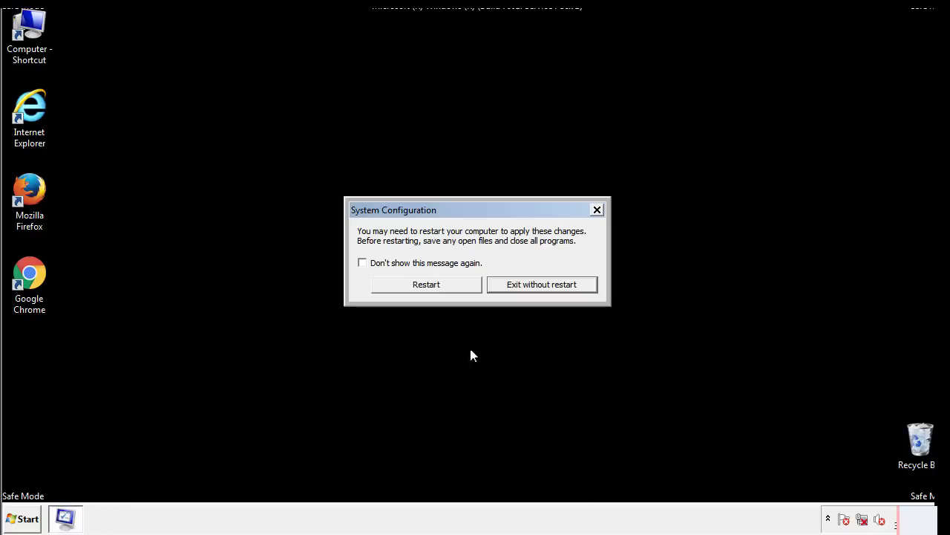
pyautogui.click(440, 287)
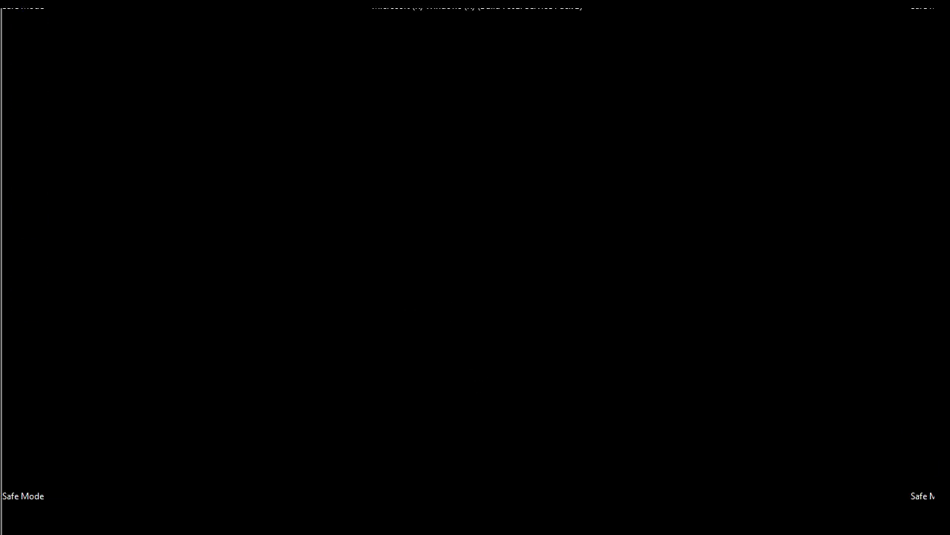